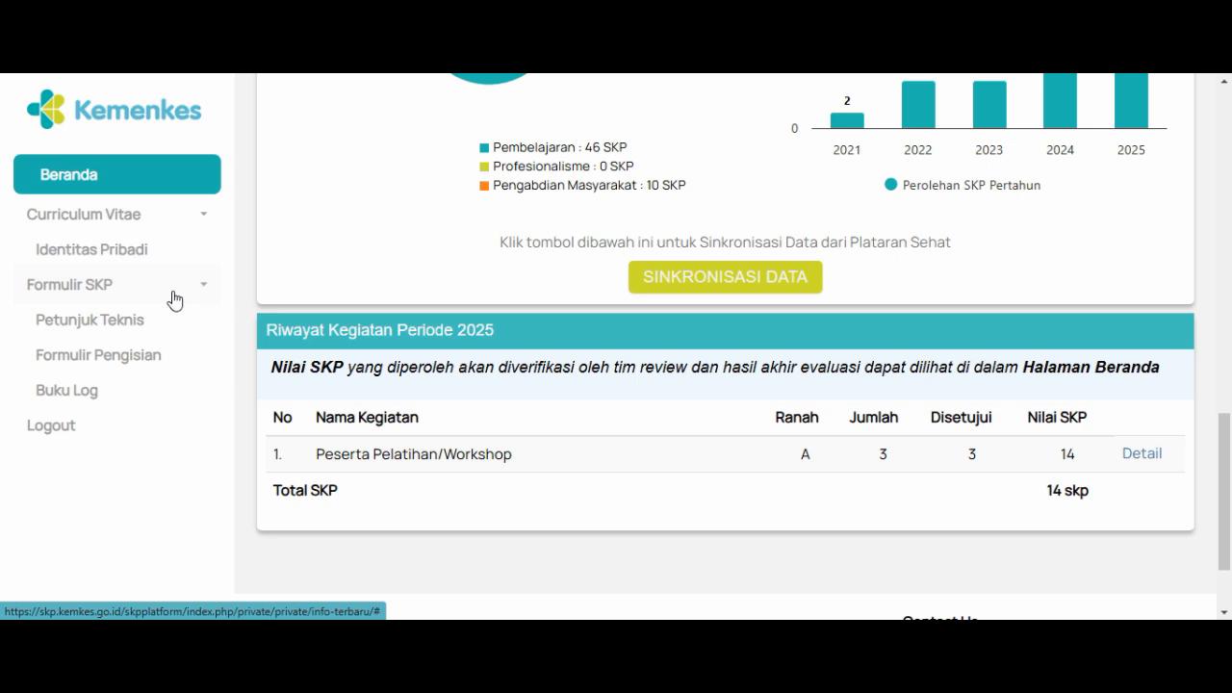
# Step: Open the Petunjuk Teknis page under Formulir SKP and read the steps for recording SKP activities
pyautogui.click(111, 322)
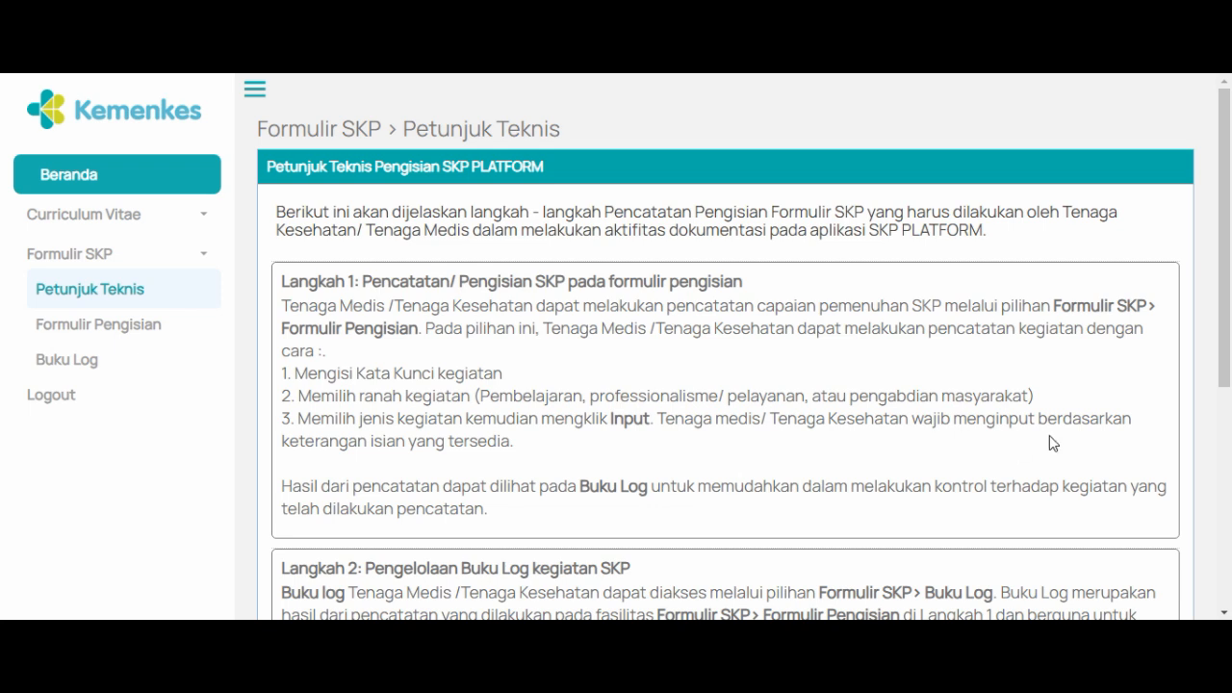
pyautogui.moveTo(1228, 255)
pyautogui.mouseDown()
pyautogui.moveTo(1229, 448)
pyautogui.moveTo(1229, 253)
pyautogui.mouseUp()
# Step: Open Formulir Pengisian and examine the activities listed under A. Ranah Pembelajaran
pyautogui.click(76, 336)
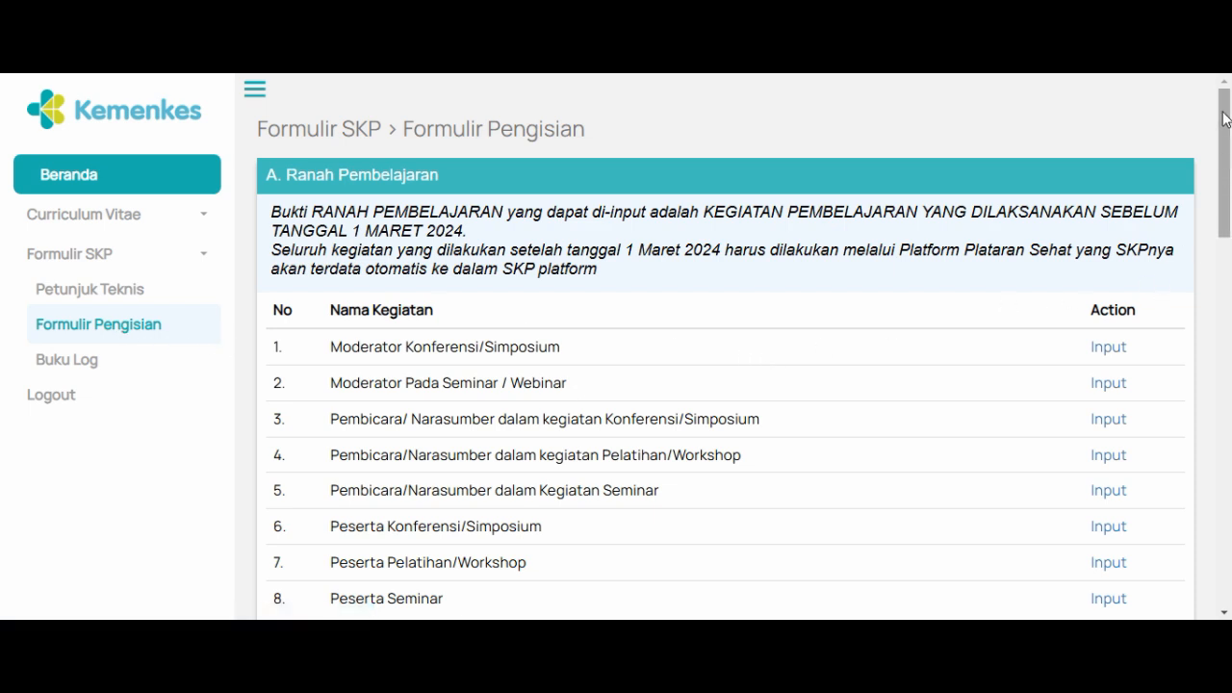
pyautogui.moveTo(1223, 113); pyautogui.dragTo(1224, 138)
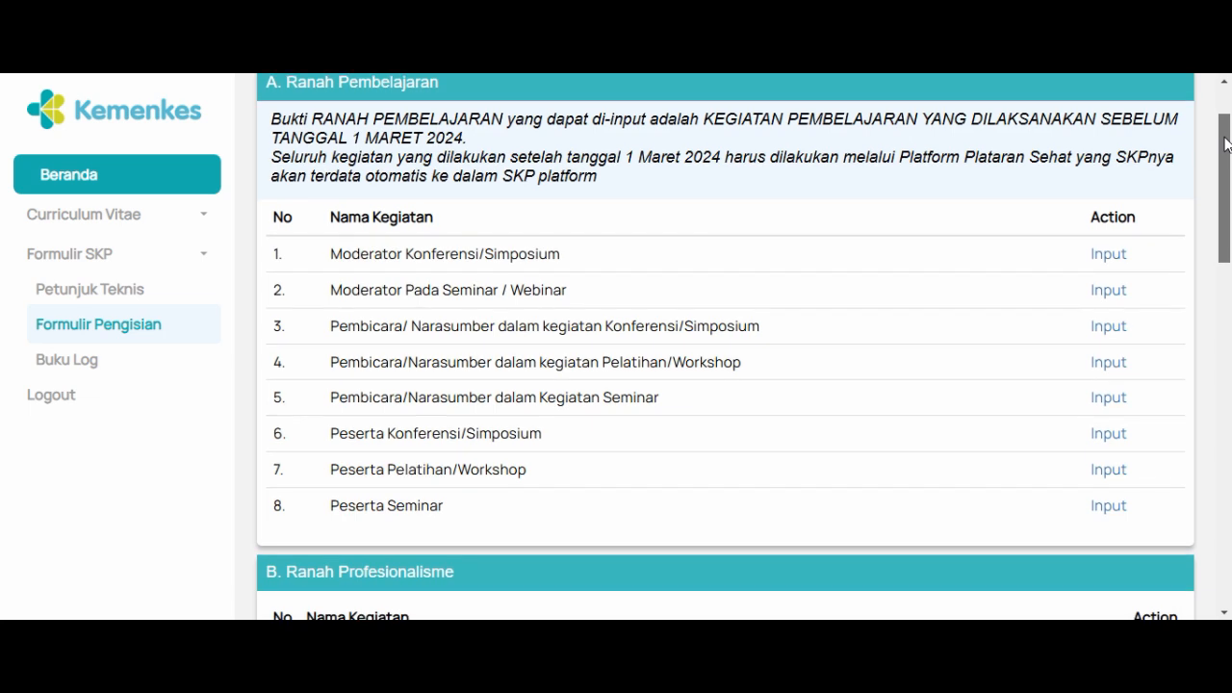
pyautogui.moveTo(1225, 145); pyautogui.dragTo(1228, 150)
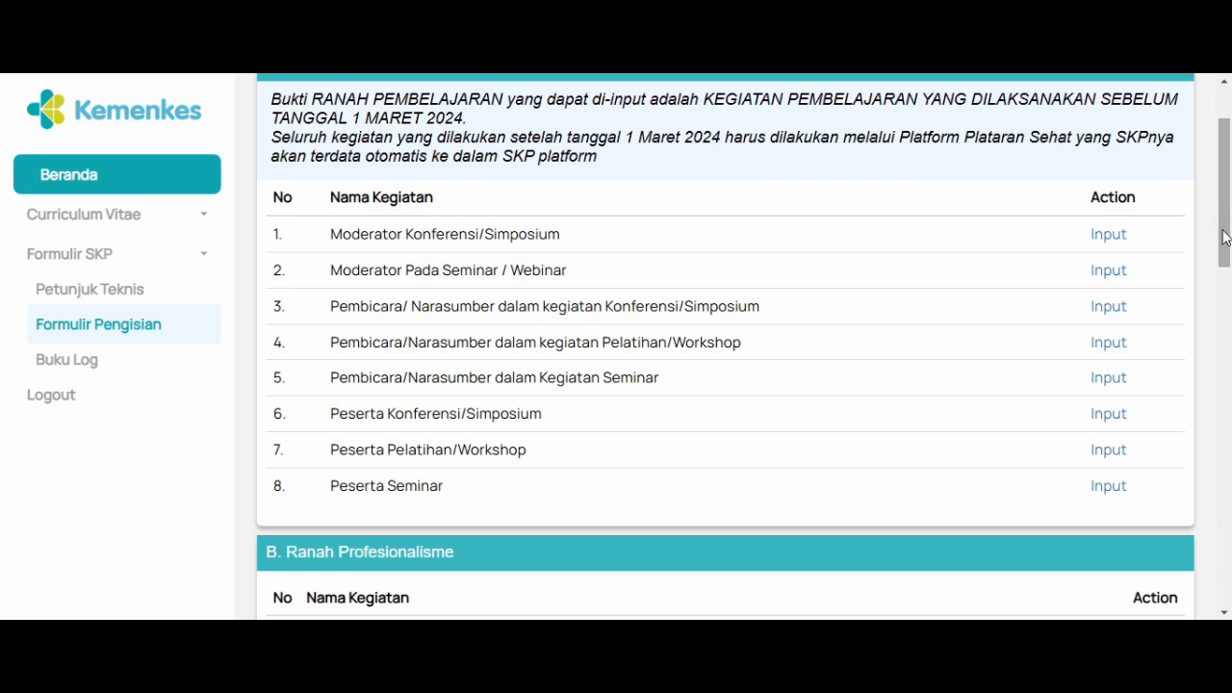
pyautogui.moveTo(1222, 230); pyautogui.dragTo(1224, 239)
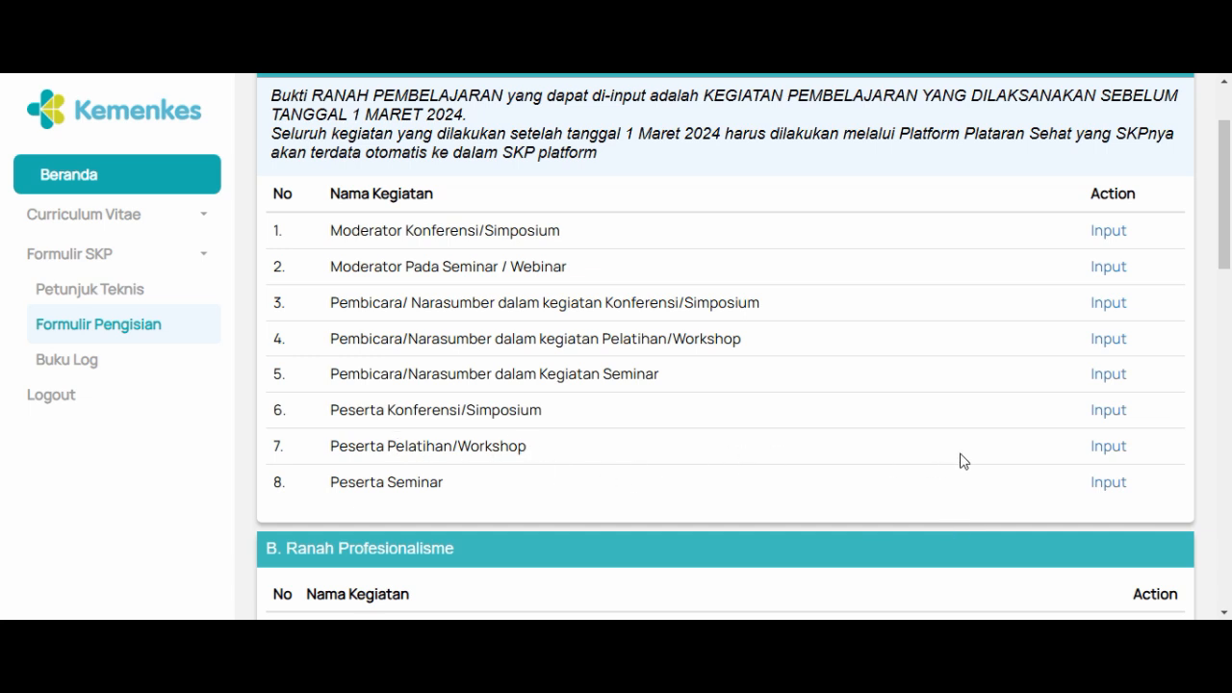
# Step: Open the input form for Peserta Pelatihan/Workshop and examine its required fields and the Area Kegiatan options
pyautogui.click(1108, 448)
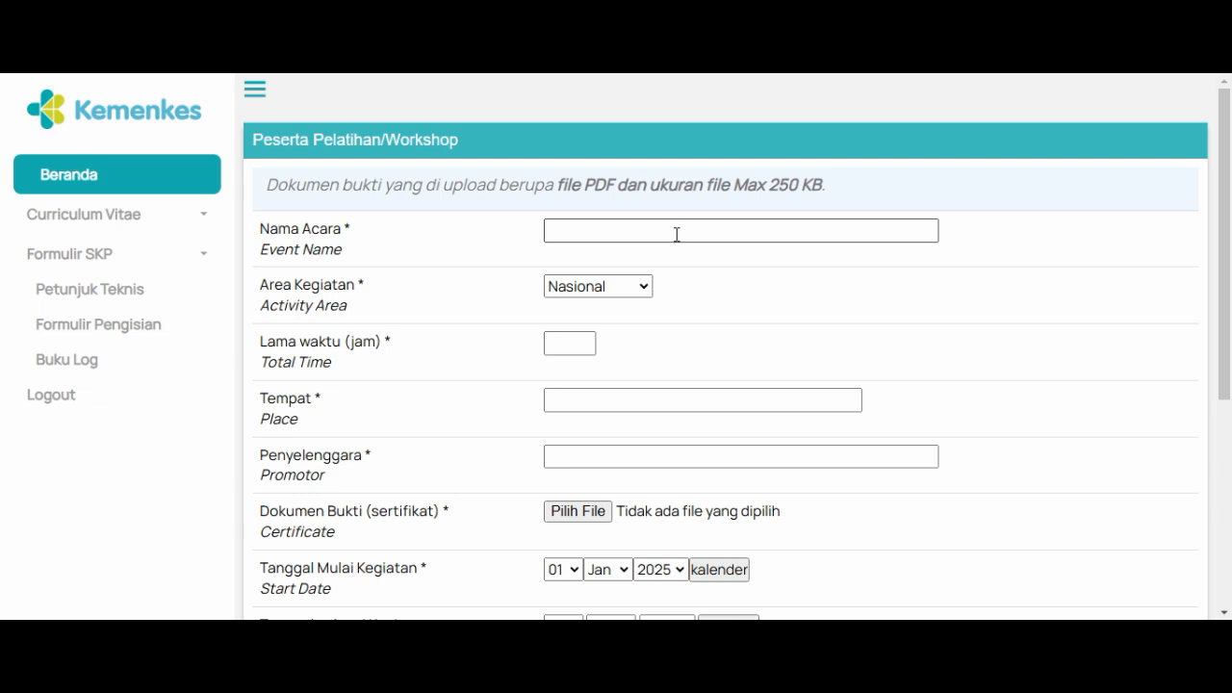
pyautogui.click(642, 285)
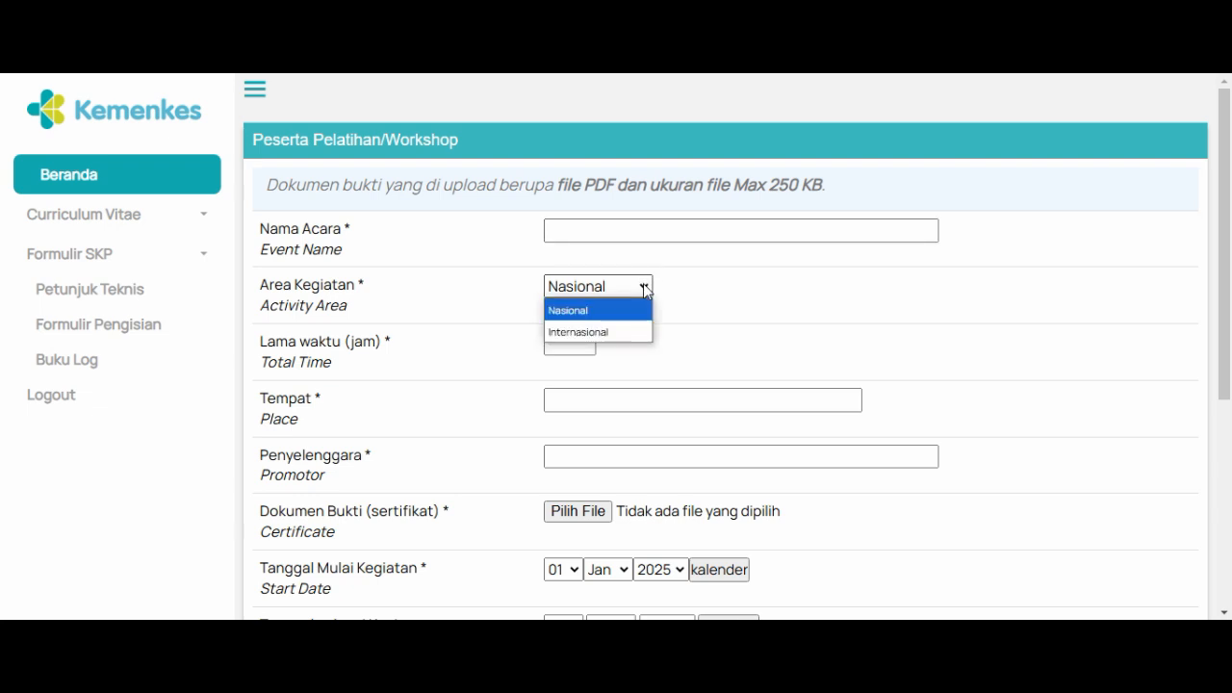
pyautogui.click(643, 284)
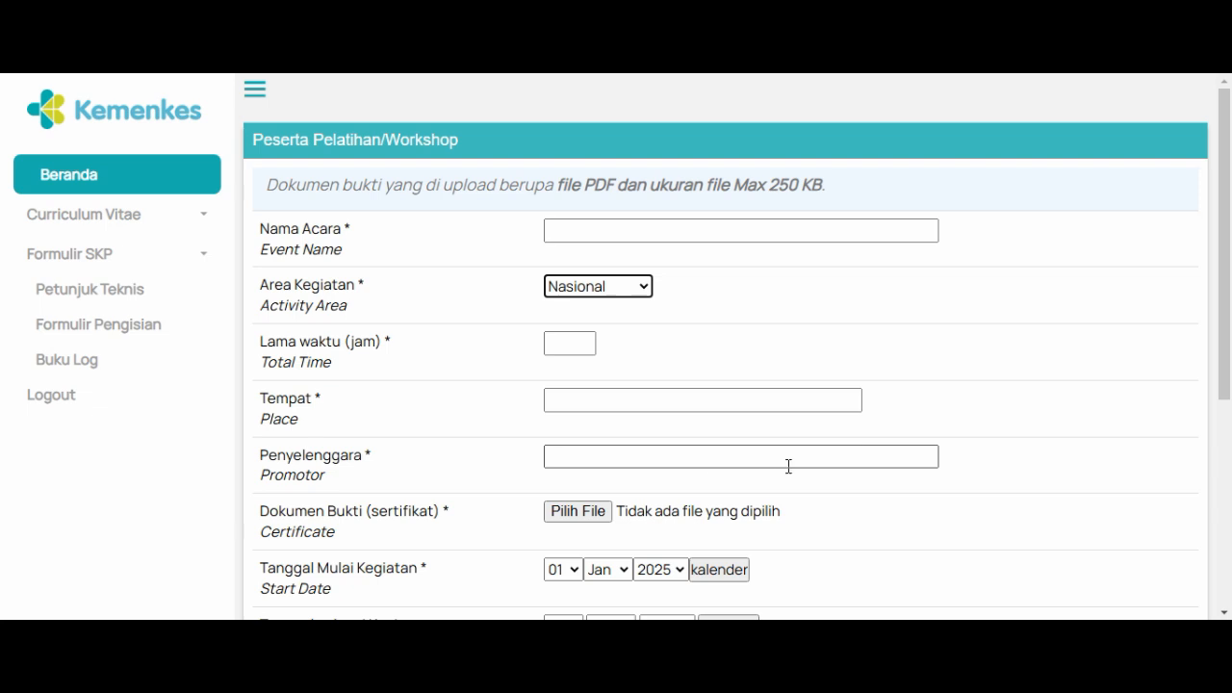
pyautogui.moveTo(1229, 346); pyautogui.dragTo(1229, 466)
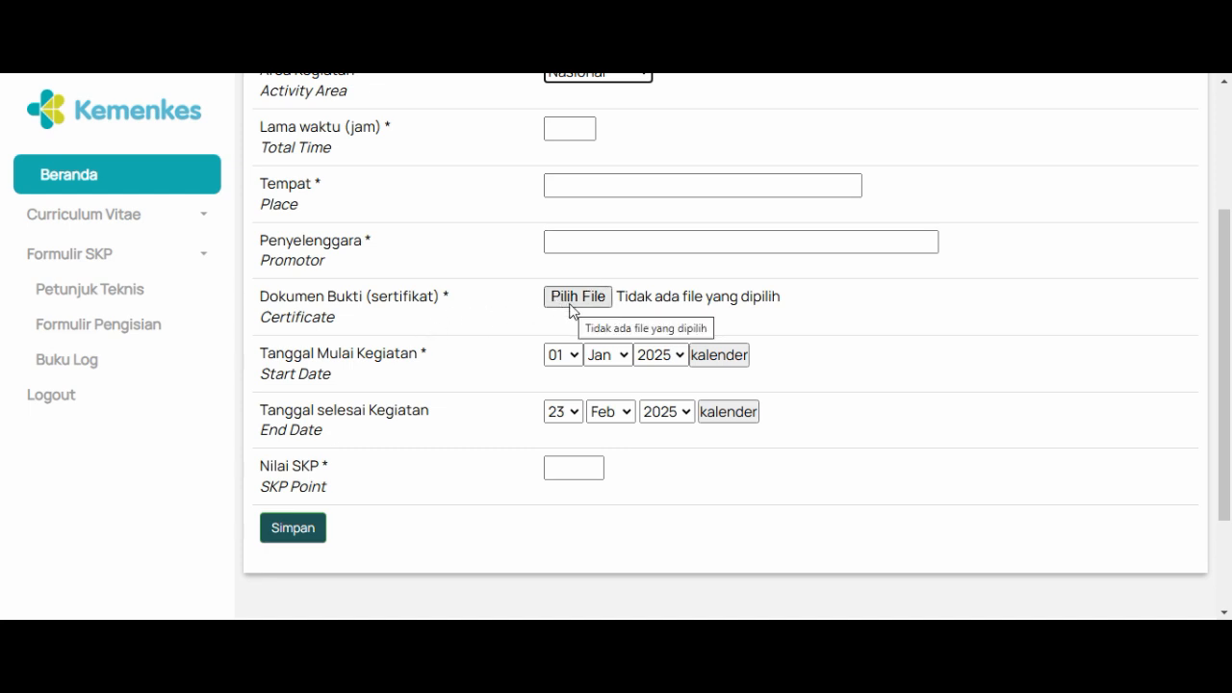
pyautogui.moveTo(1226, 393); pyautogui.dragTo(1230, 265)
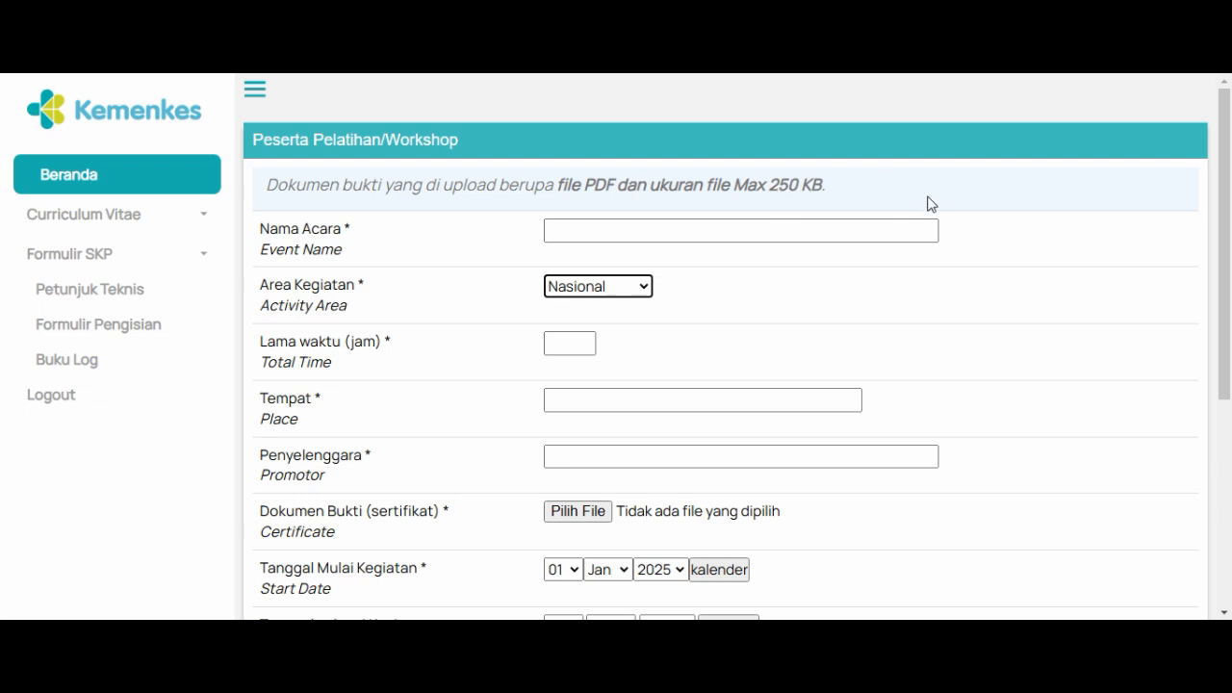
pyautogui.moveTo(1226, 242); pyautogui.dragTo(1230, 388)
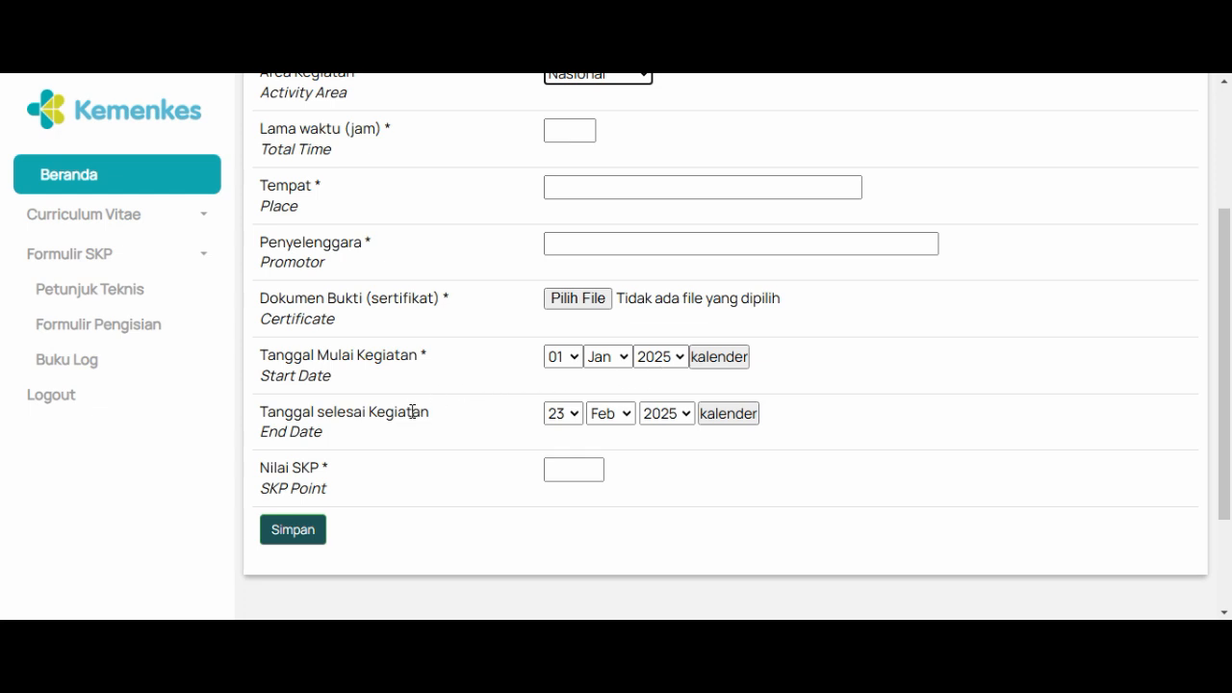
# Step: Inspect the start date calendar and the Nilai SKP field of the Peserta Pelatihan/Workshop form without entering anything
pyautogui.click(739, 362)
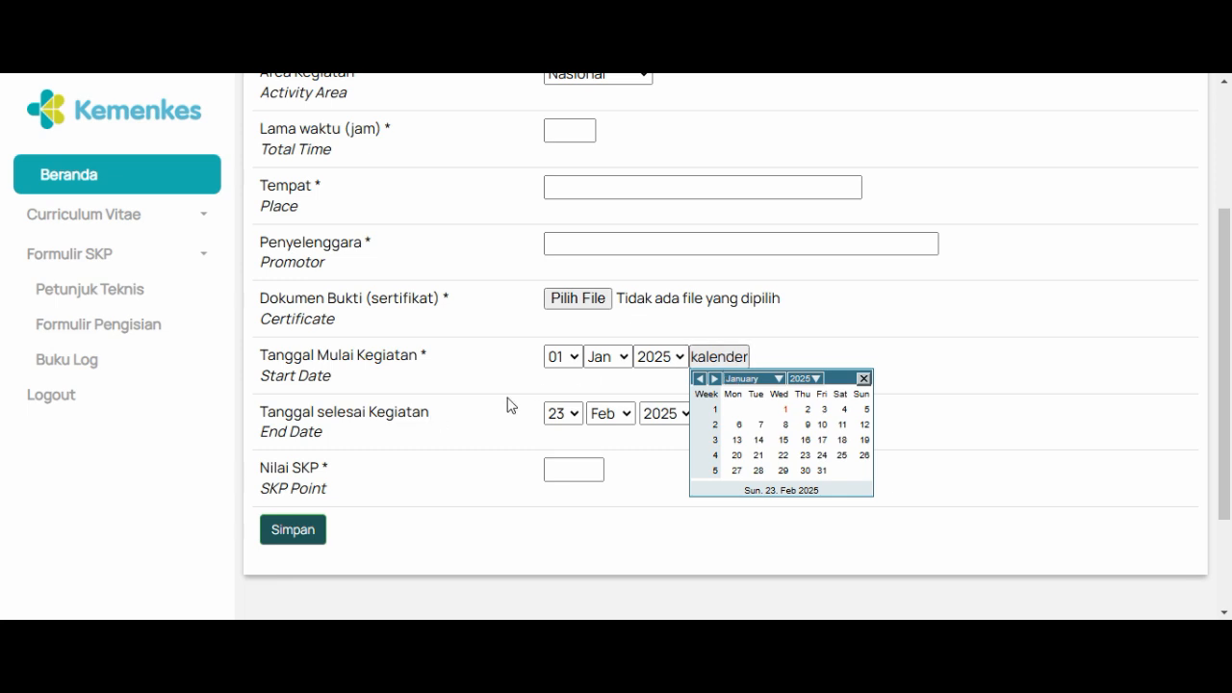
pyautogui.click(863, 379)
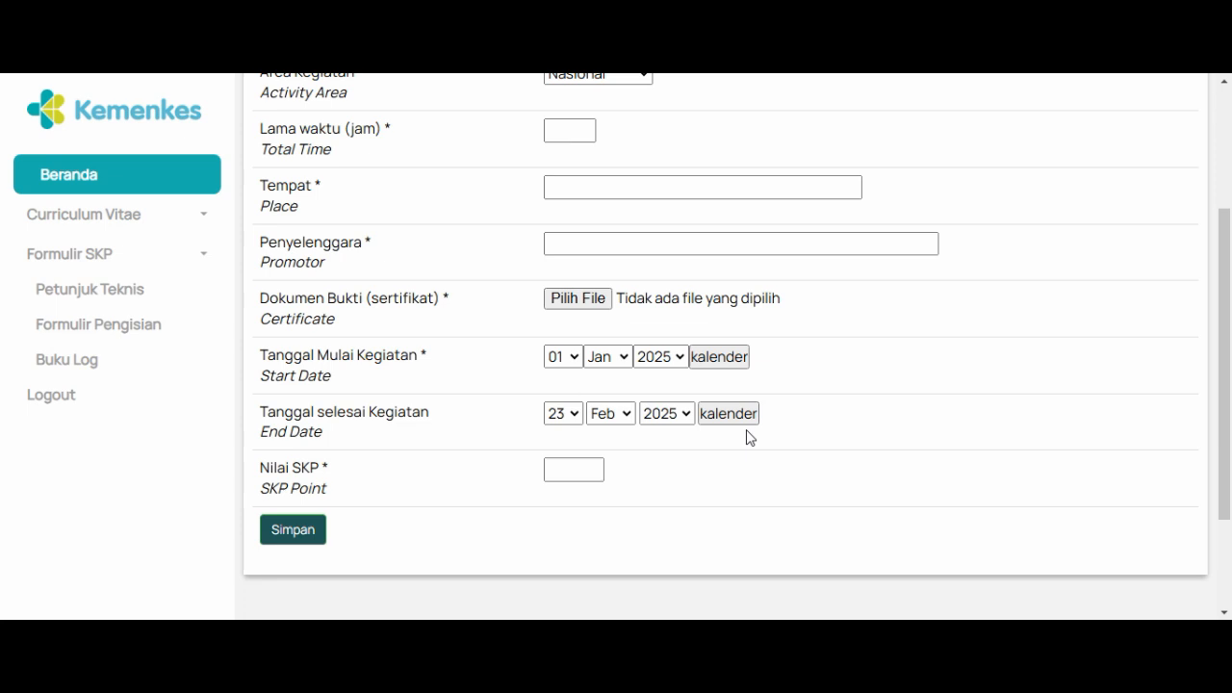
pyautogui.click(581, 471)
pyautogui.click(577, 470)
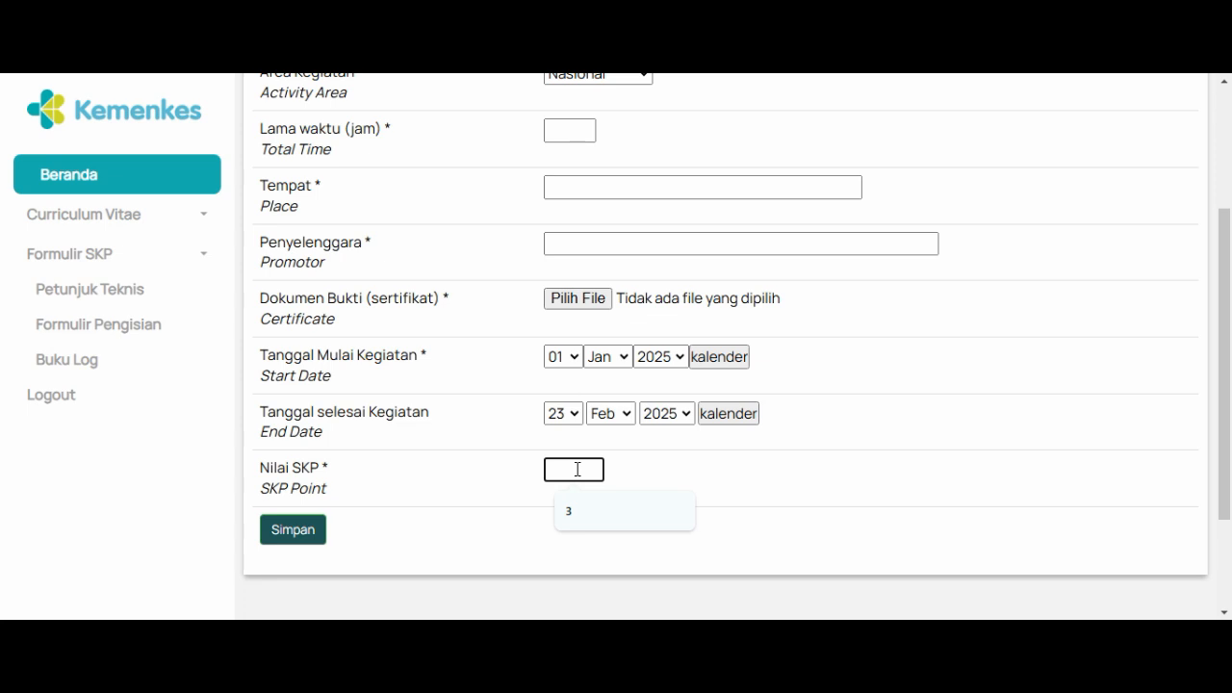
pyautogui.click(842, 460)
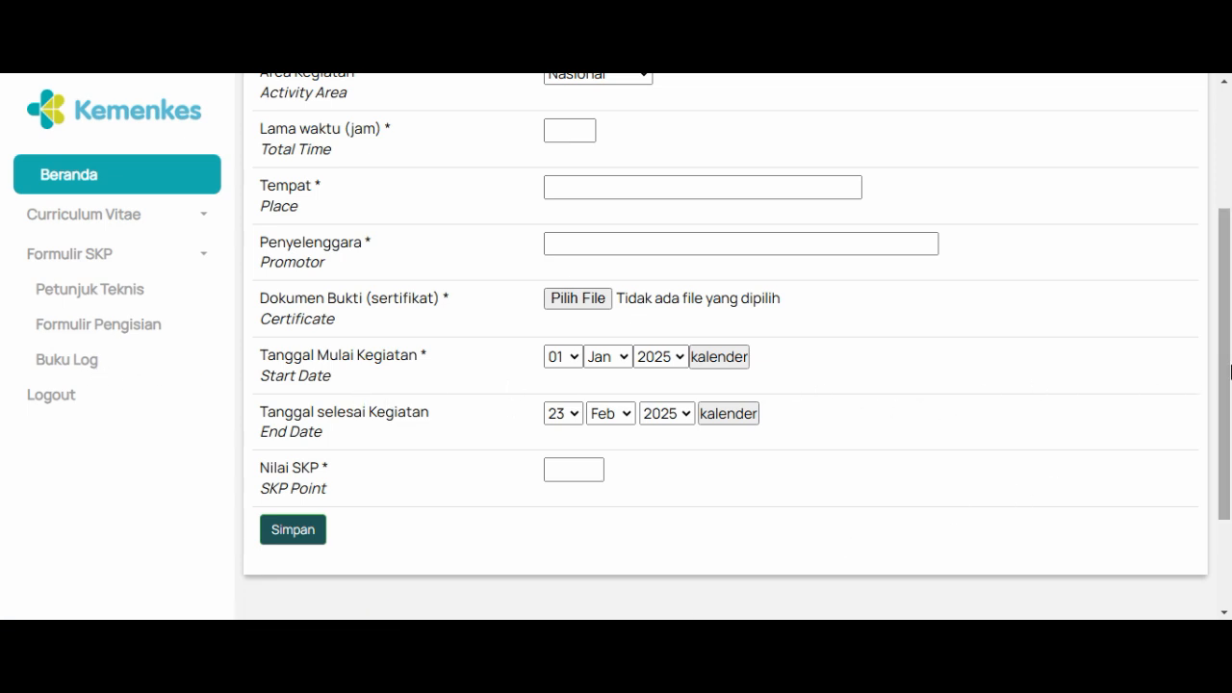
pyautogui.moveTo(1225, 374); pyautogui.dragTo(1230, 170)
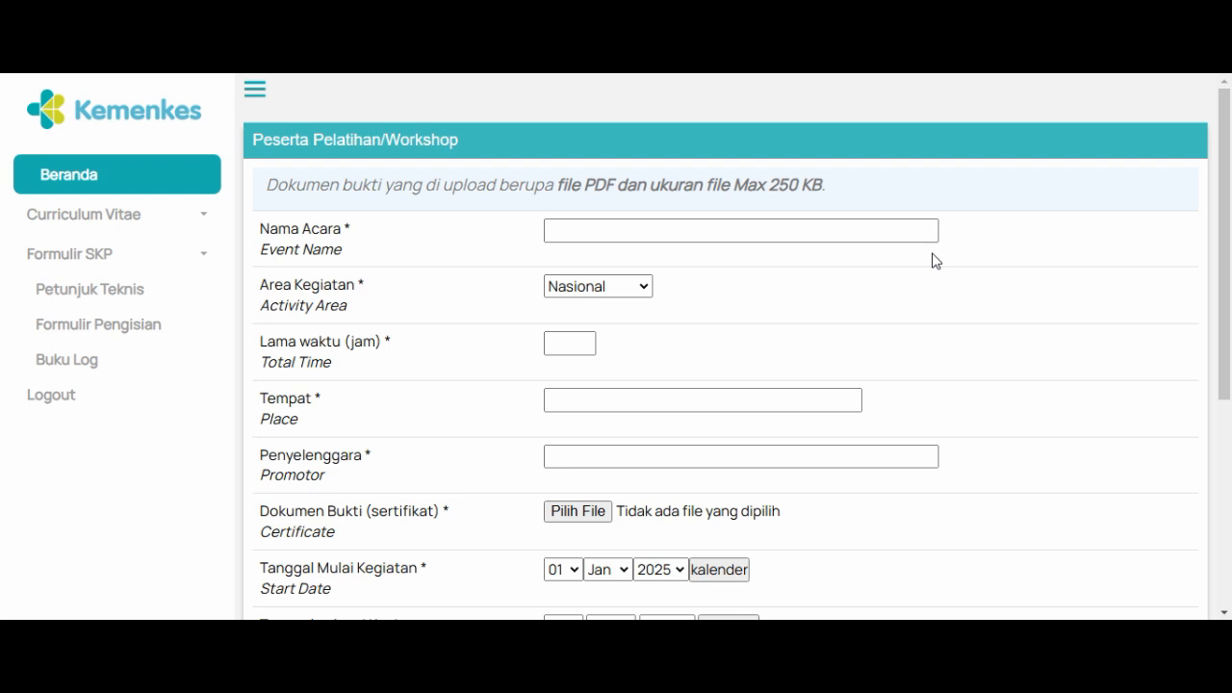
# Step: Return to Formulir Pengisian and examine the activities listed under B. Ranah Profesionalisme
pyautogui.click(158, 334)
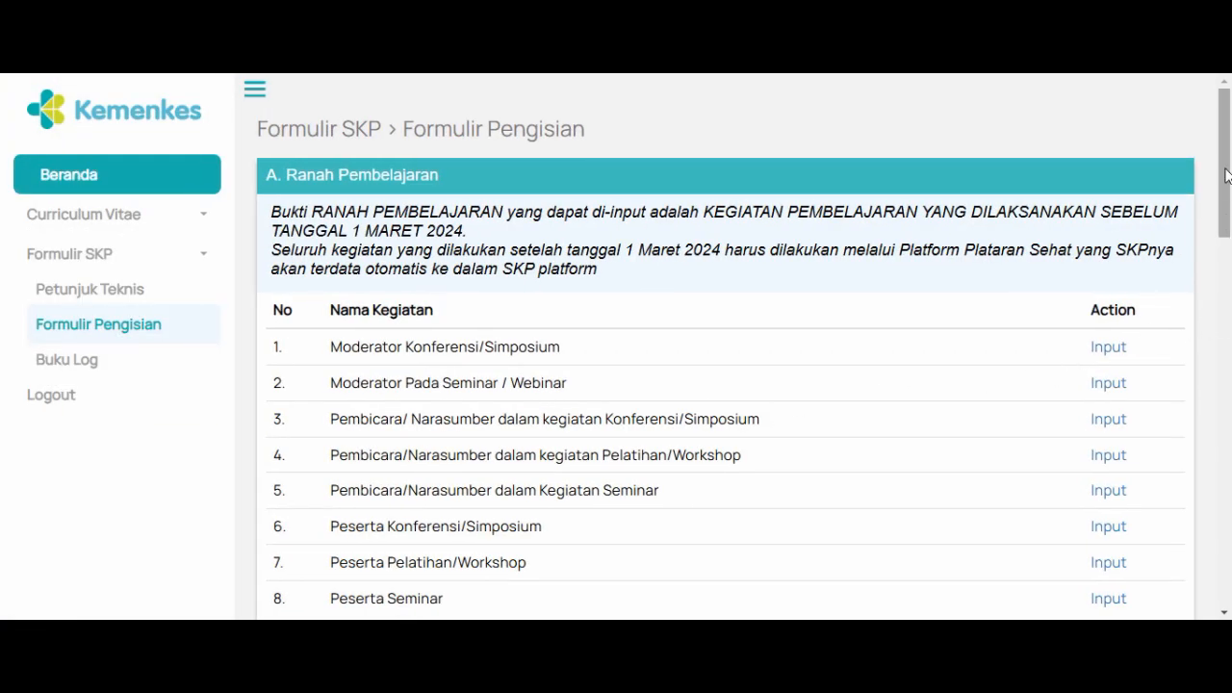
pyautogui.moveTo(1228, 175); pyautogui.dragTo(1230, 330)
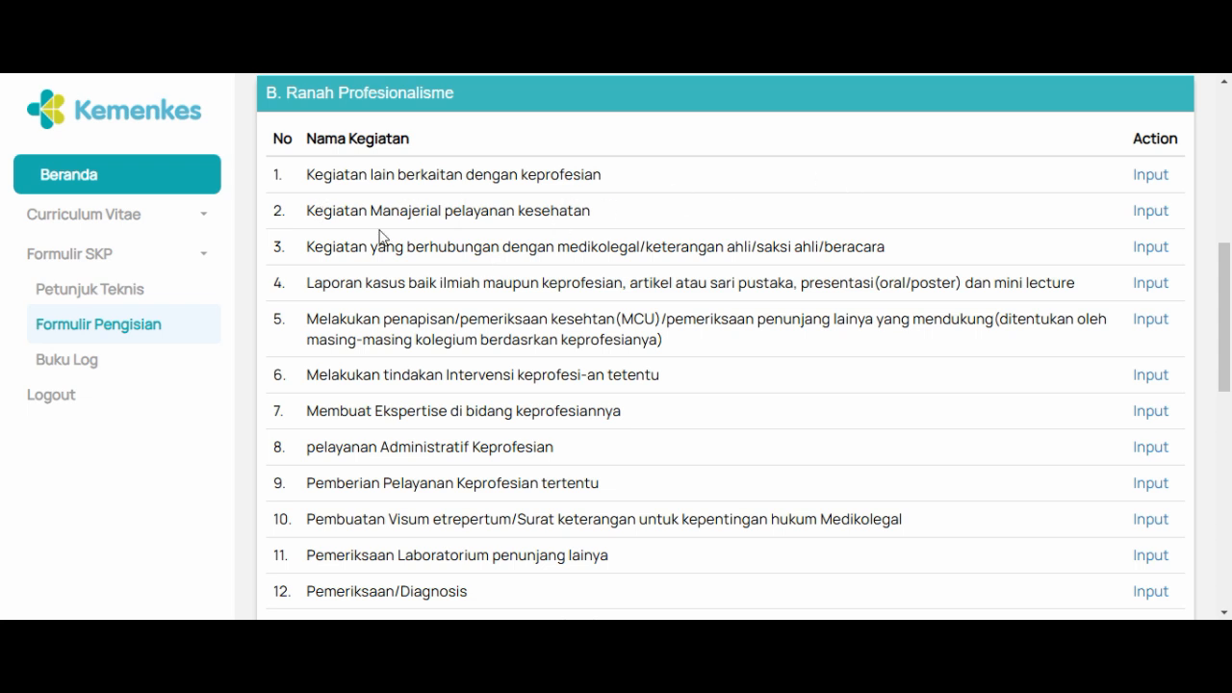
pyautogui.moveTo(1229, 343)
pyautogui.mouseDown()
pyautogui.moveTo(1230, 305)
pyautogui.moveTo(1229, 329)
pyautogui.mouseUp()
pyautogui.scroll(-3, 1229, 348)
pyautogui.scroll(1, 1230, 356)
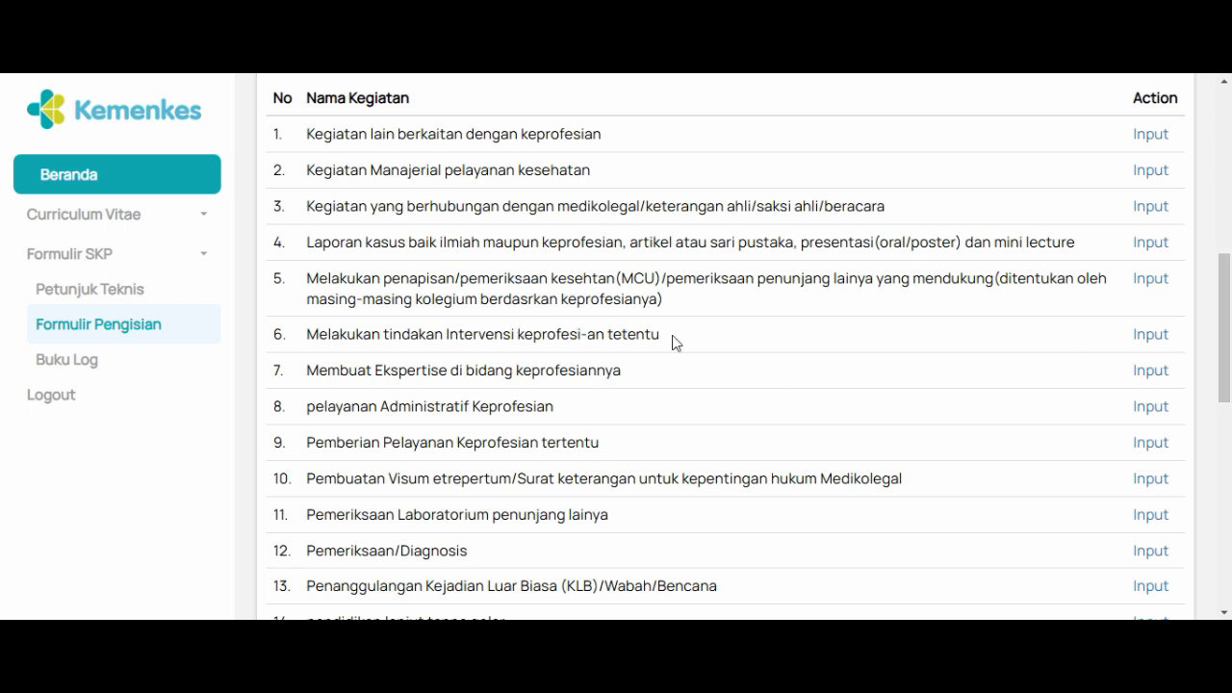
# Step: Open the input form for Melakukan tindakan Intervensi keprofesi-an tetentu and examine its fields, including the Jenis Tindakan and Periode Kunjungan Pasien options
pyautogui.click(1148, 337)
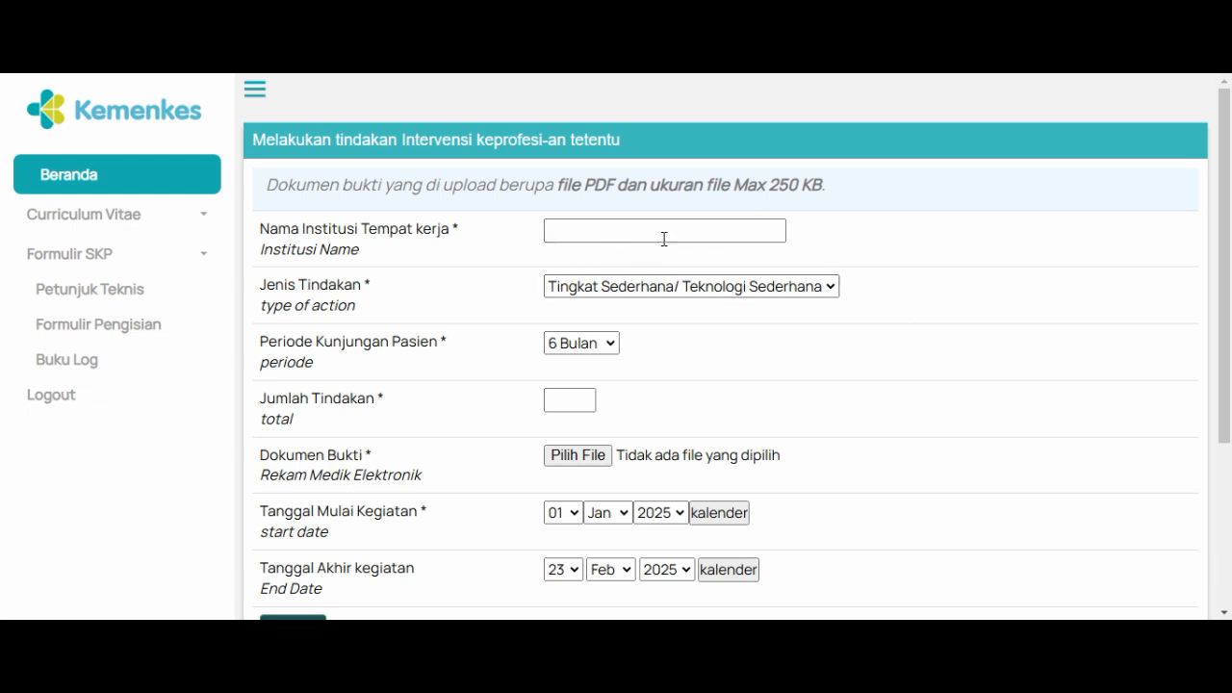
pyautogui.click(817, 289)
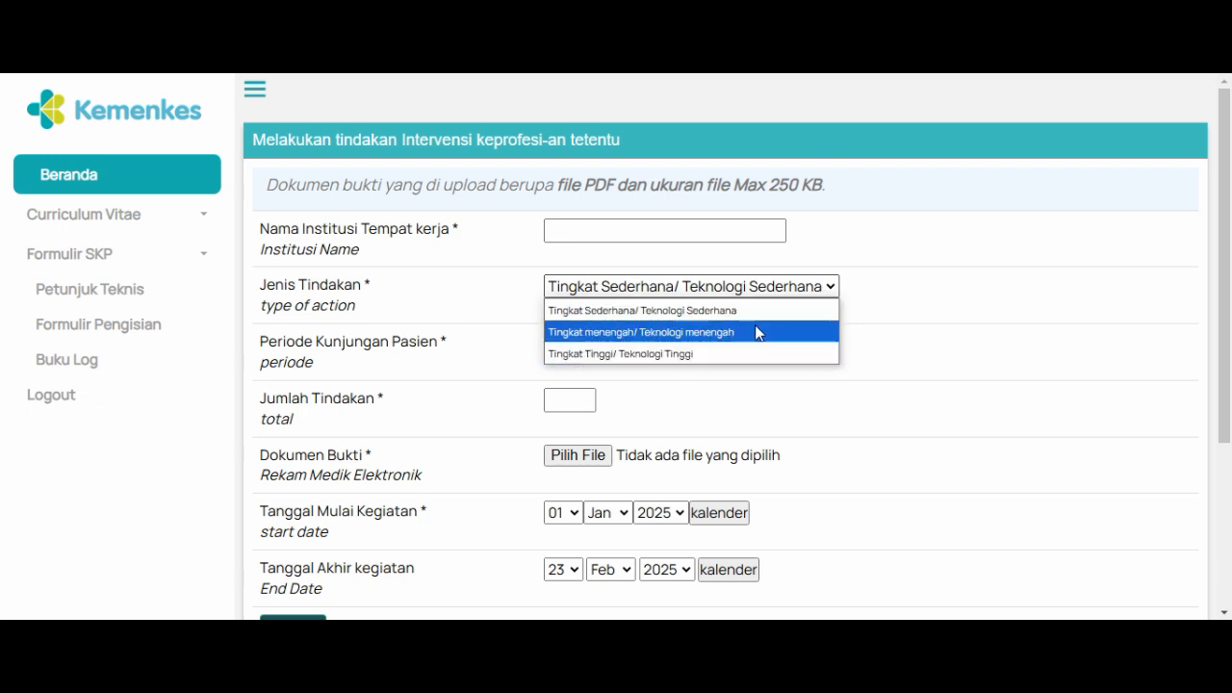
pyautogui.click(835, 292)
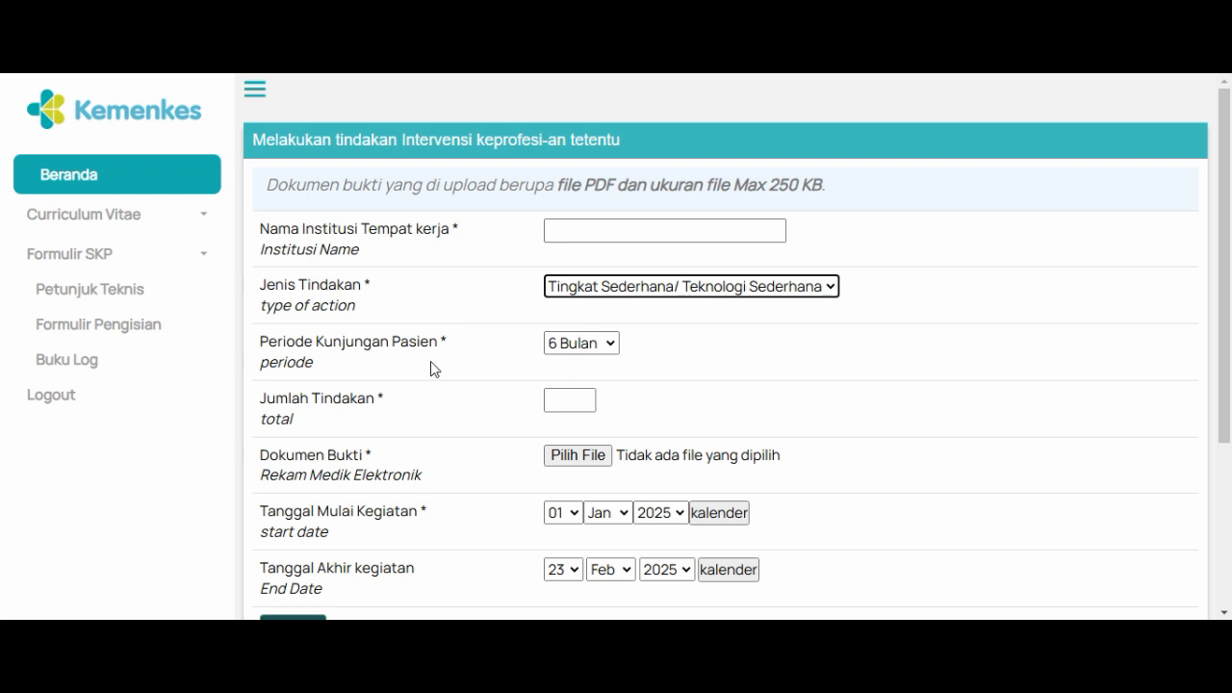
pyautogui.click(612, 346)
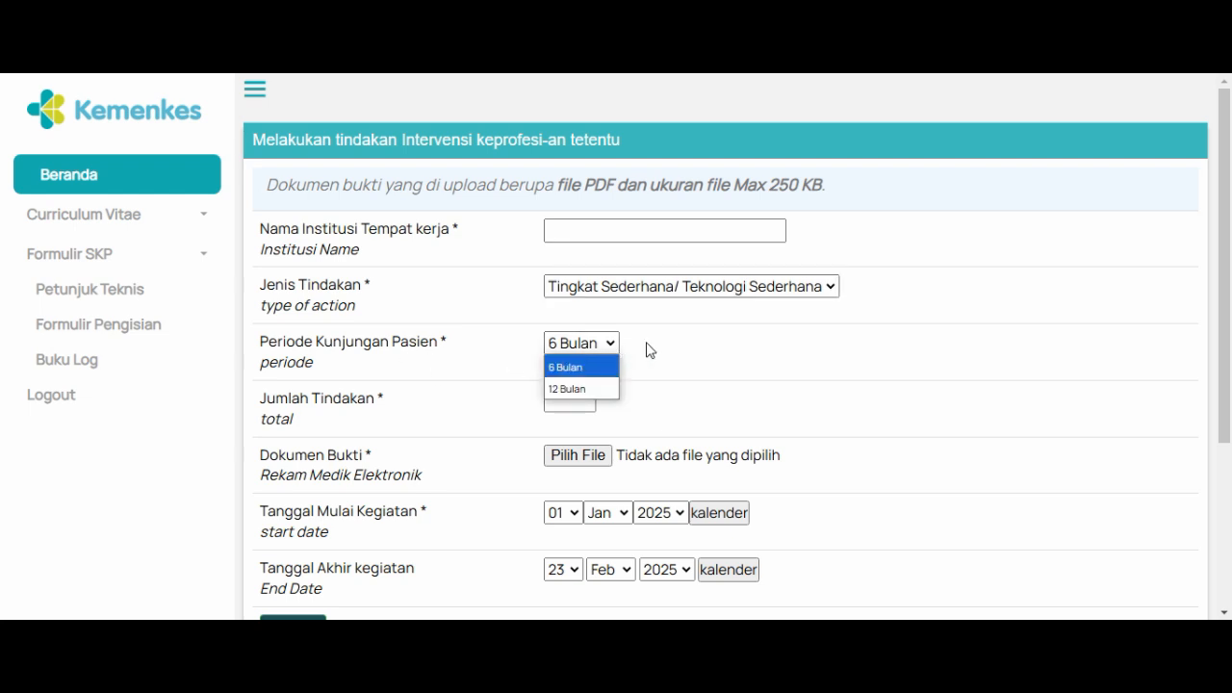
pyautogui.click(613, 348)
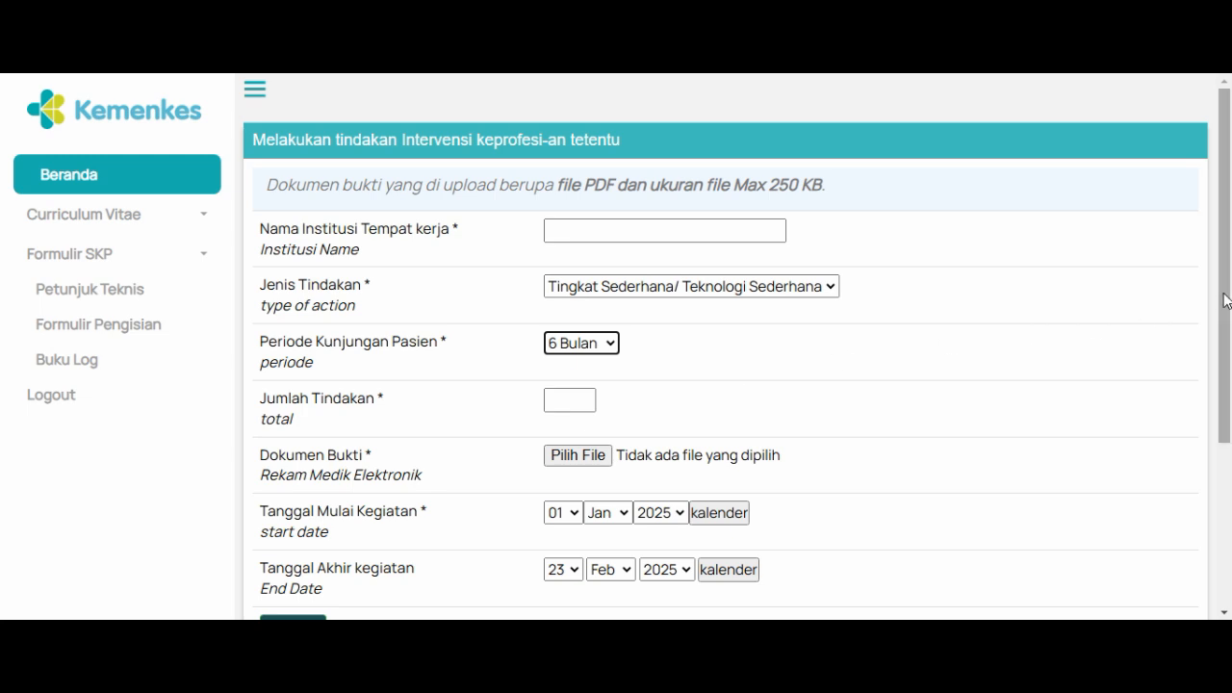
pyautogui.moveTo(1224, 300); pyautogui.dragTo(1180, 382)
pyautogui.click(577, 266)
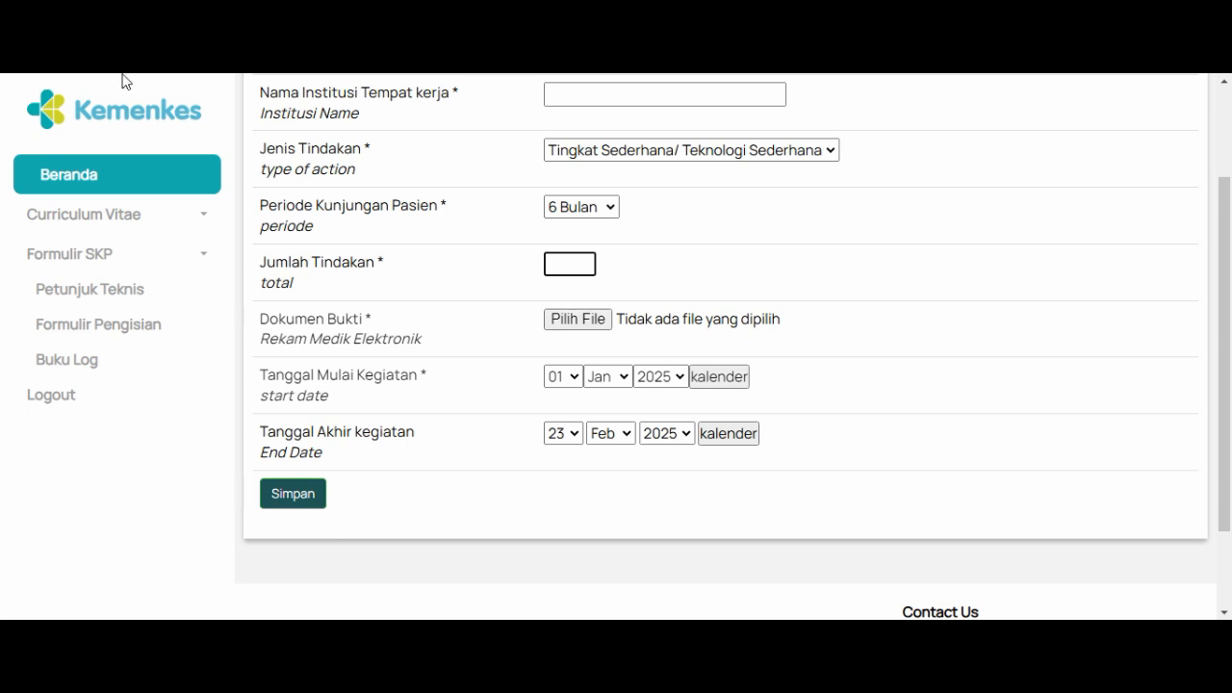
pyautogui.scroll(3, 1230, 320)
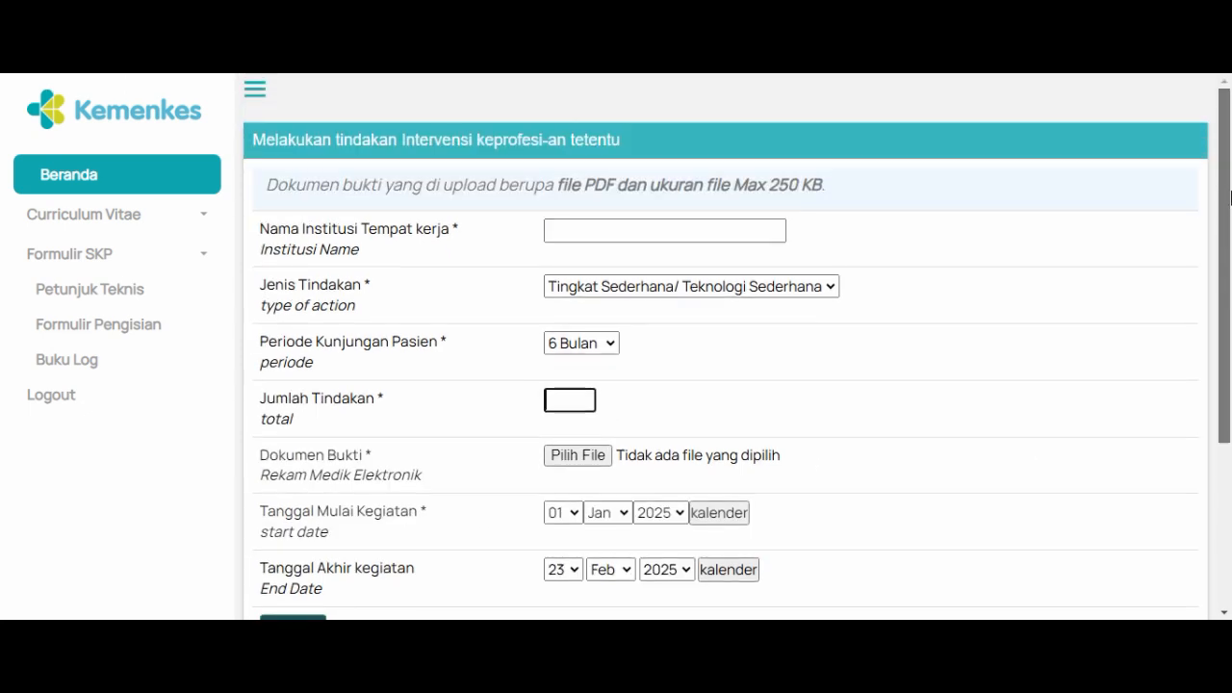
# Step: From C. Ranah Pengabdian Masyarakat in Formulir Pengisian, view the Keterlibatan dalam tim khusus input form and return to the list
pyautogui.click(100, 329)
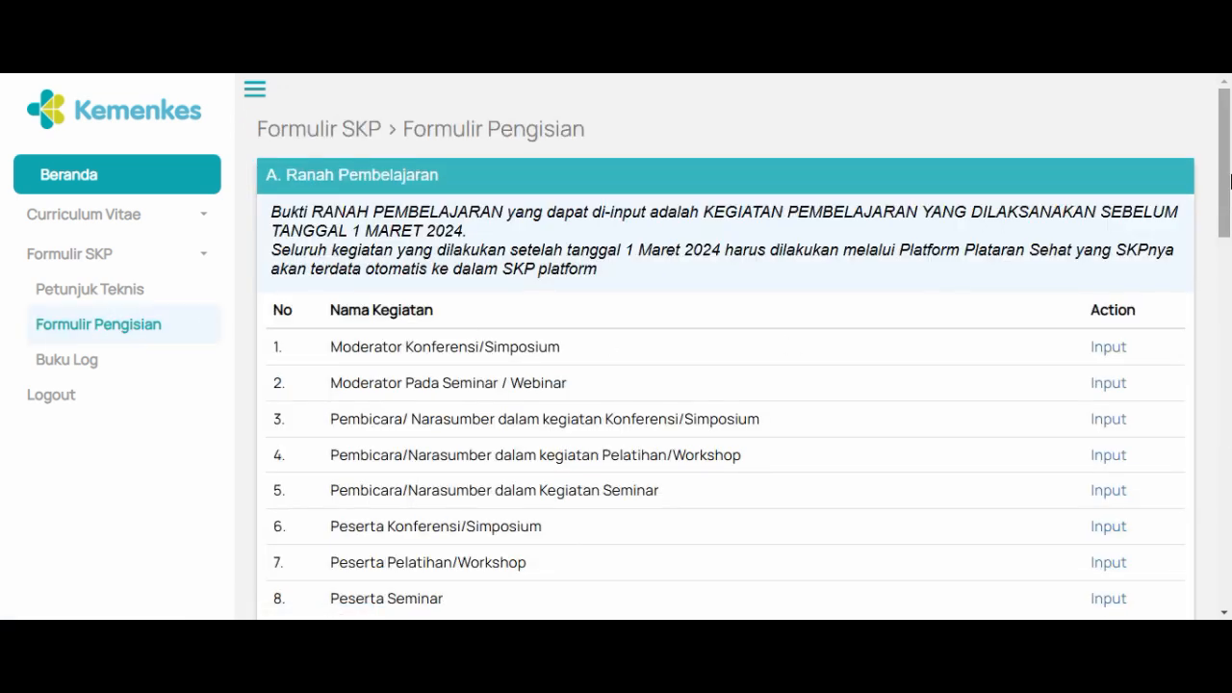
pyautogui.moveTo(1230, 181); pyautogui.dragTo(1230, 520)
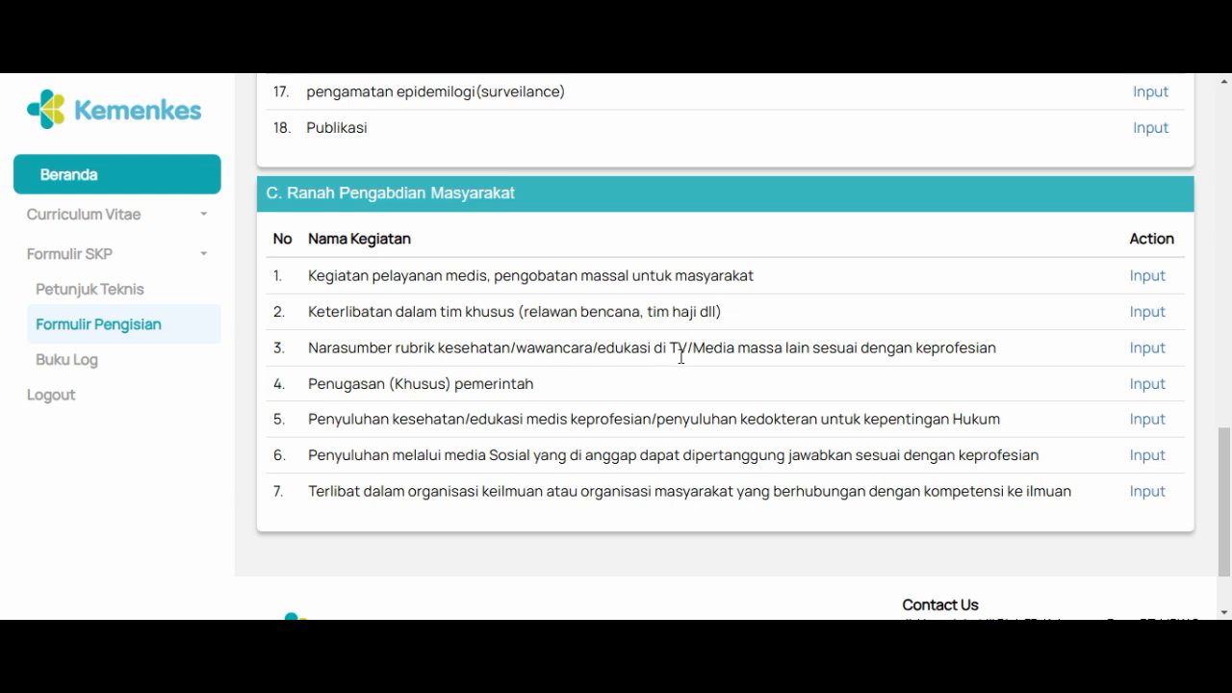
pyautogui.click(1147, 314)
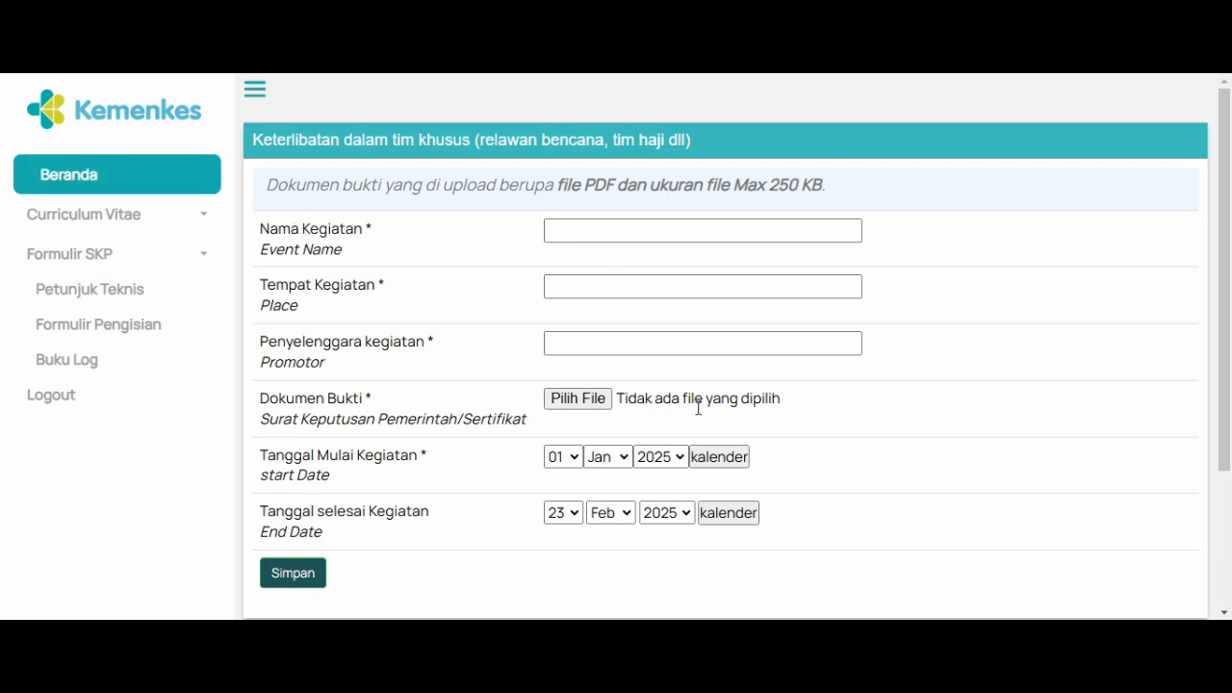
pyautogui.hotkey('alt', 'Left')
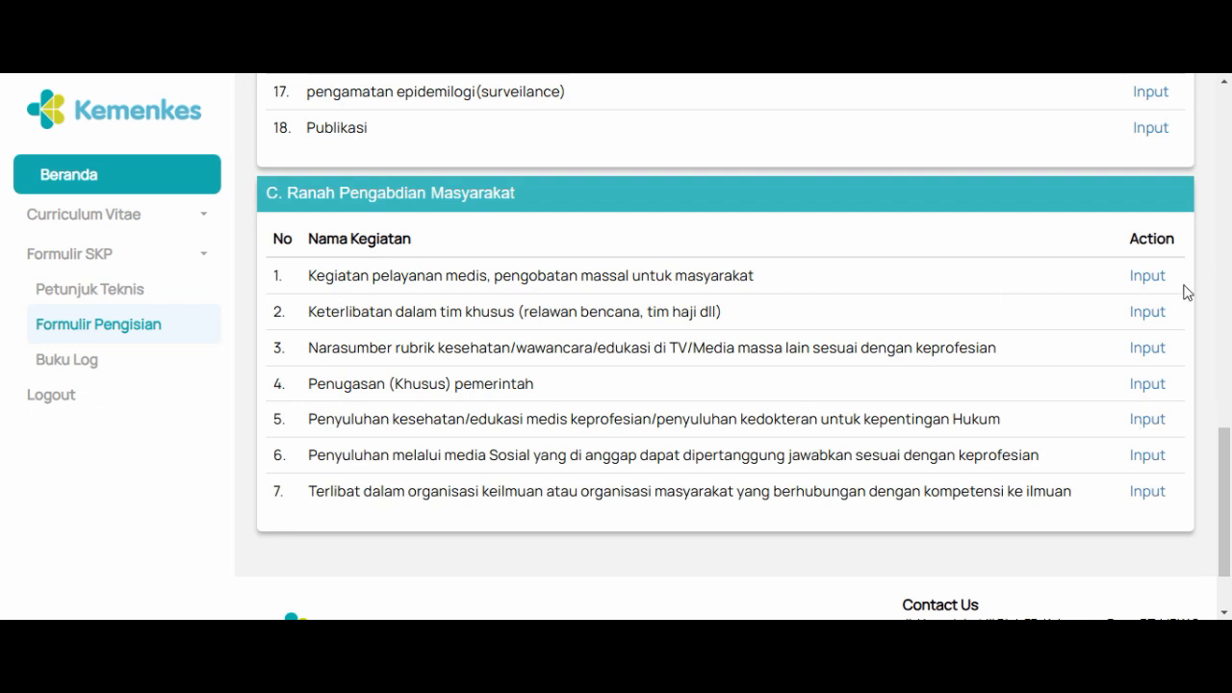
# Step: View the input form for Kegiatan pelayanan medis, pengobatan massal untuk masyarakat, including its document and date fields, and return to the activity list
pyautogui.click(1138, 278)
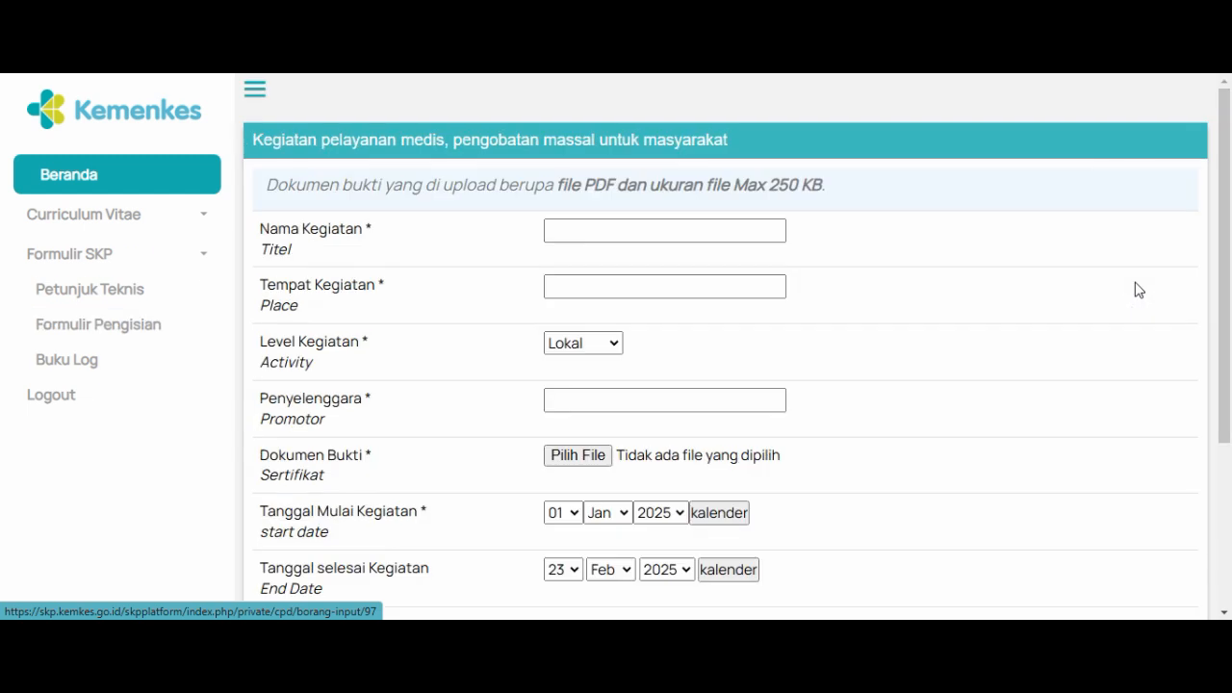
pyautogui.moveTo(1227, 233); pyautogui.dragTo(1229, 356)
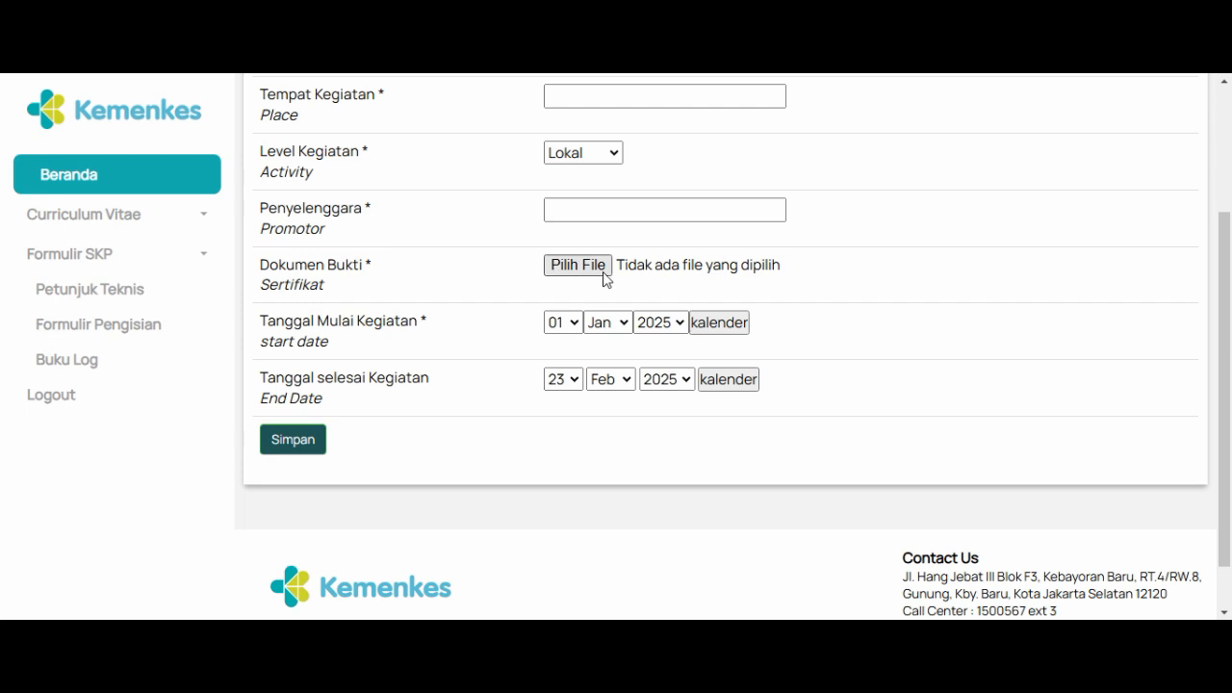
pyautogui.moveTo(1226, 280); pyautogui.dragTo(1230, 168)
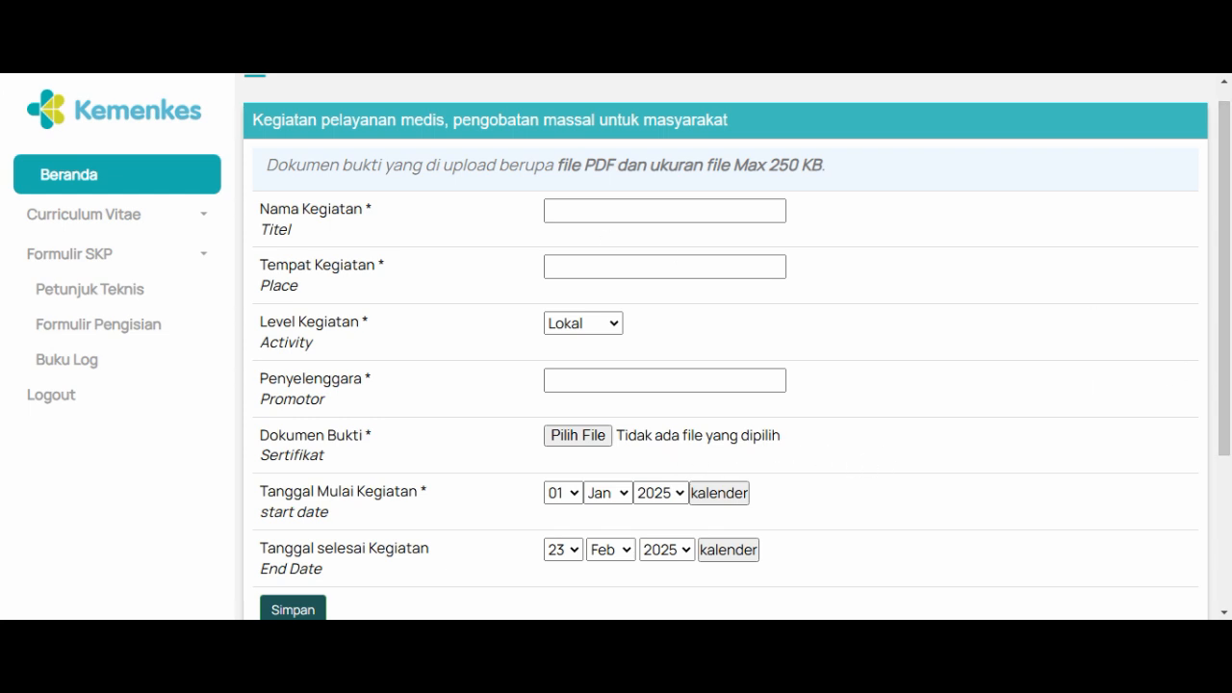
pyautogui.hotkey('alt', 'Left')
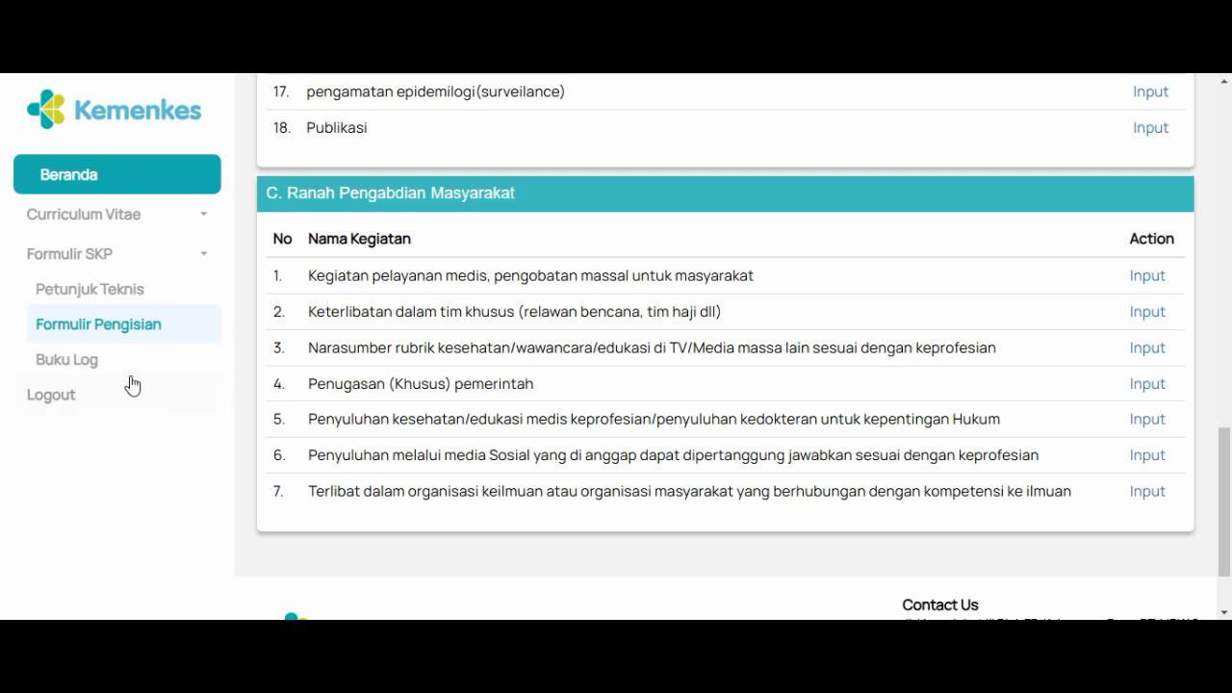
# Step: Open the Buku Log page under Formulir SKP to view the overall activity history
pyautogui.click(87, 361)
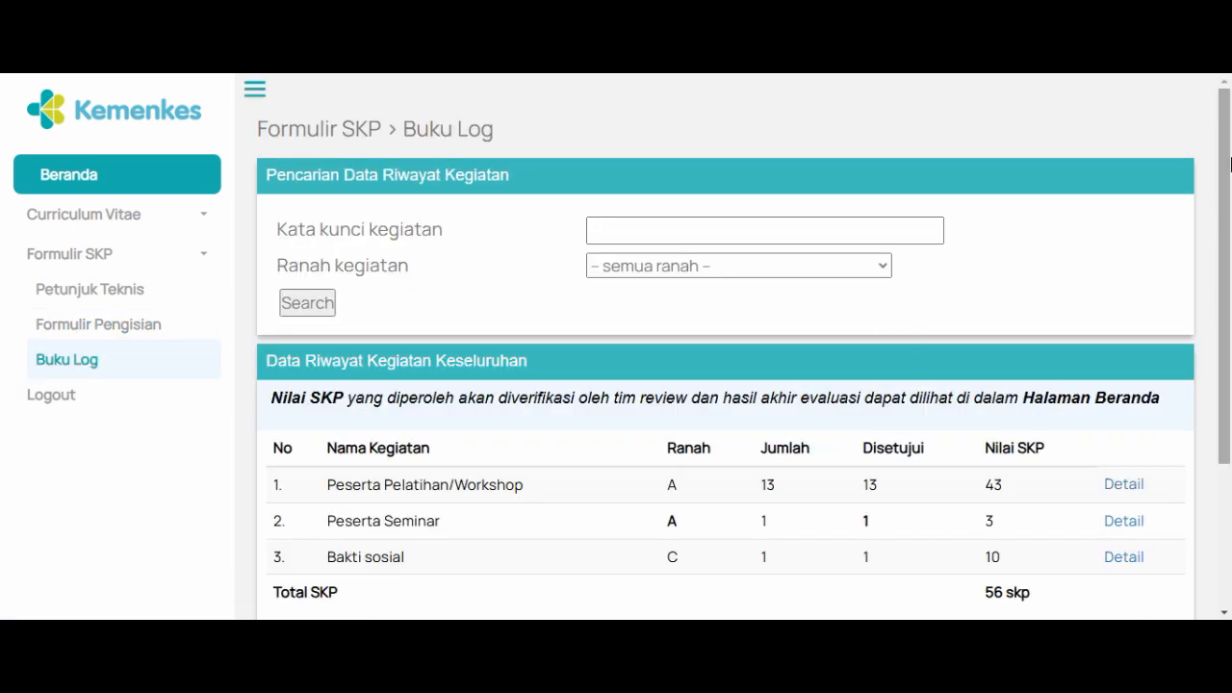
# Step: Examine the Data Riwayat Kegiatan Keseluruhan table in Buku Log down to its Total SKP row
pyautogui.moveTo(1230, 164); pyautogui.dragTo(1229, 286)
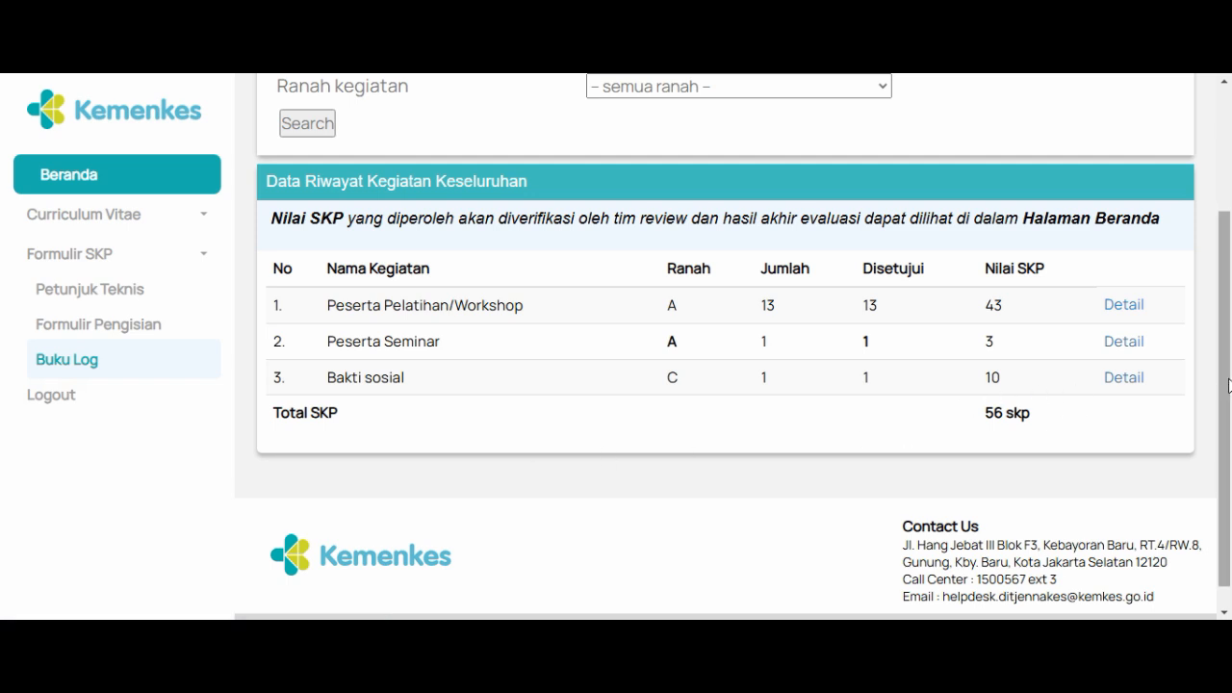
pyautogui.scroll(3, 1229, 385)
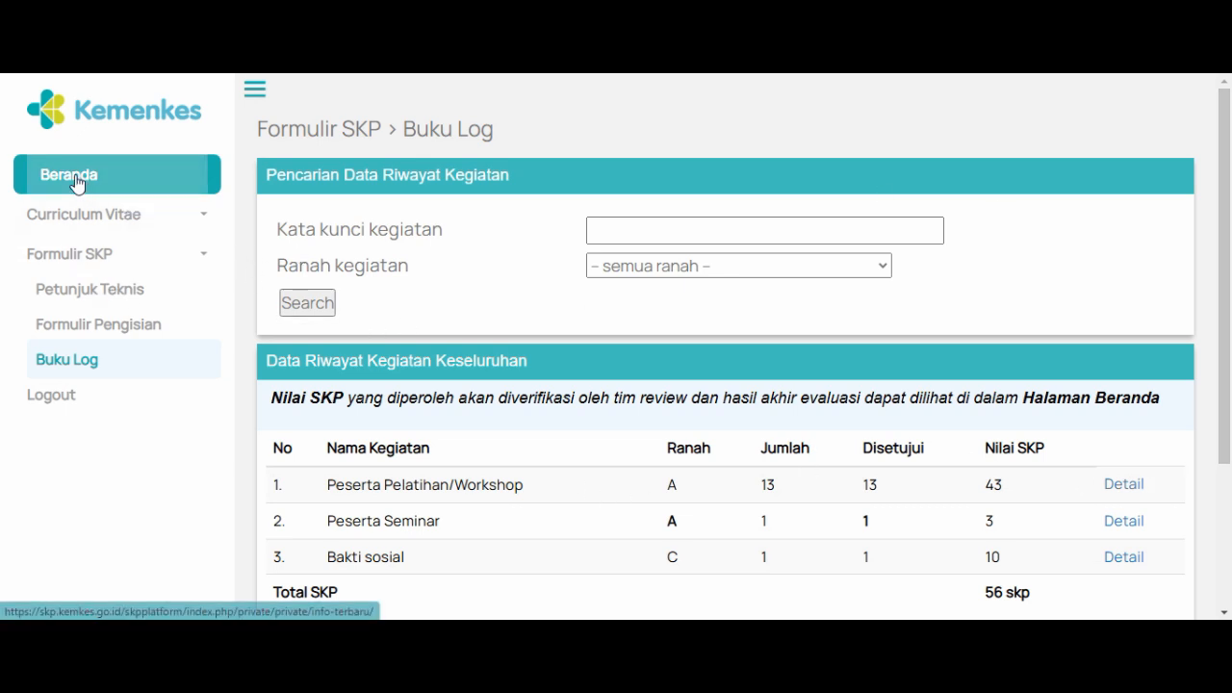
# Step: Open the Beranda page and examine the overall SKP charts and the SIP-period score chart with its targets for each ranah
pyautogui.click(125, 181)
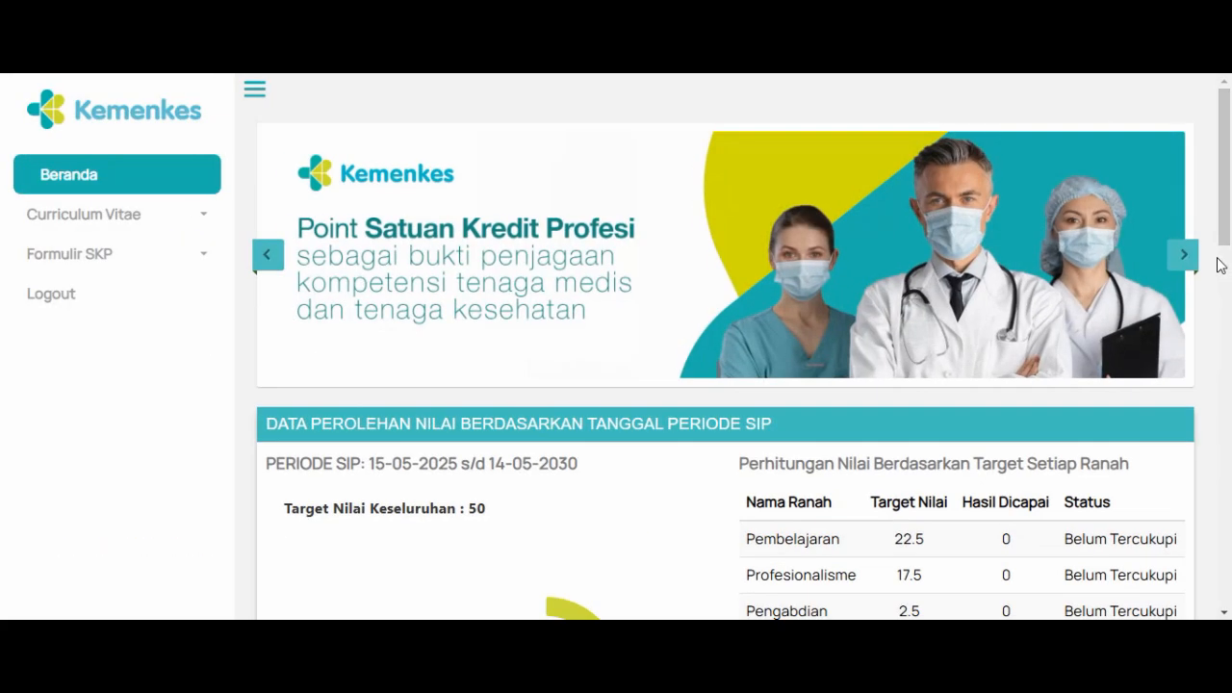
pyautogui.moveTo(1229, 196); pyautogui.dragTo(1230, 444)
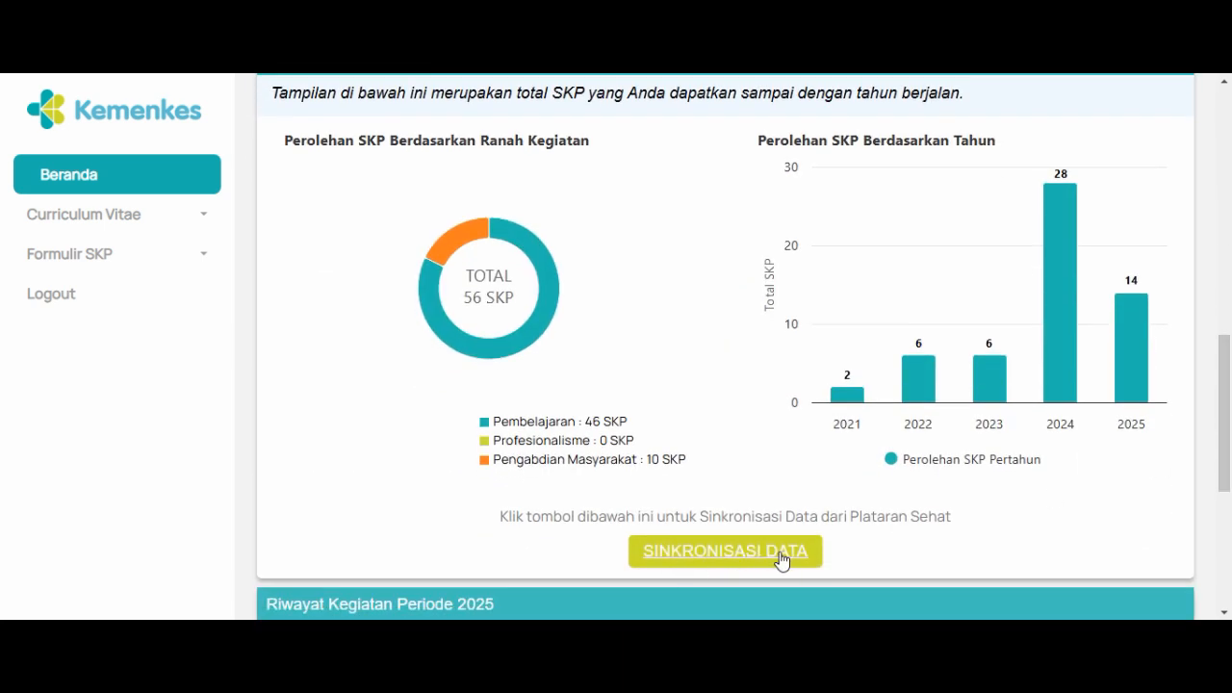
pyautogui.moveTo(1230, 476); pyautogui.dragTo(1230, 330)
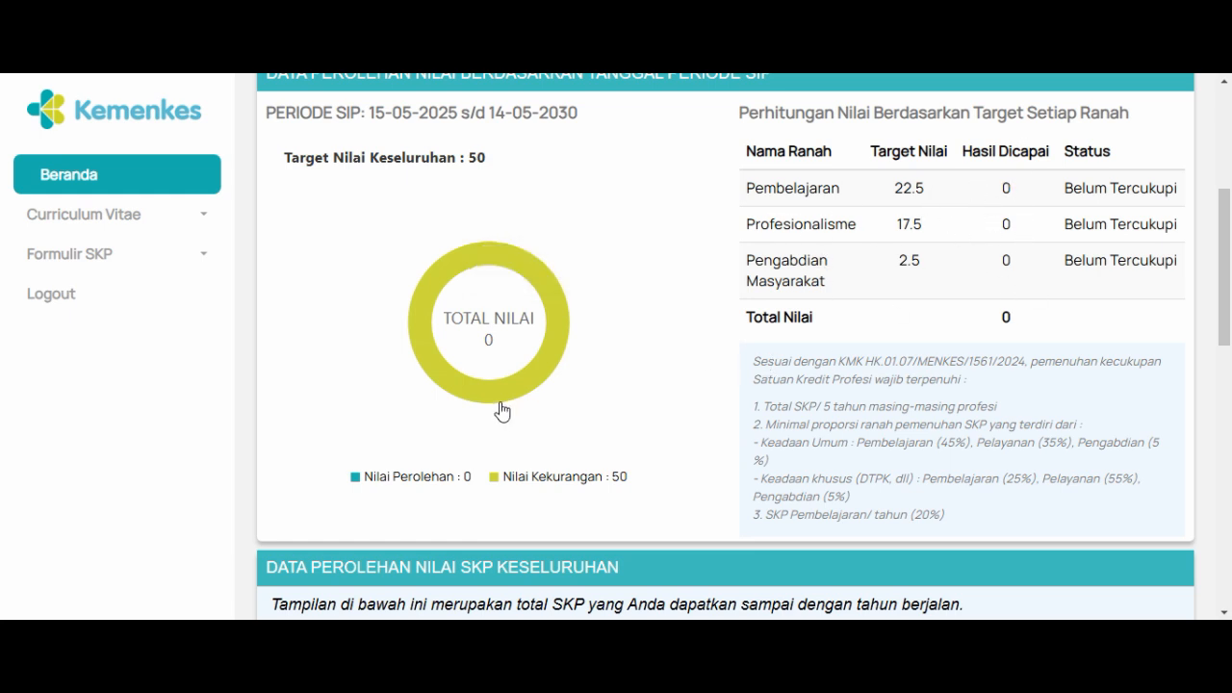
pyautogui.moveTo(499, 414)
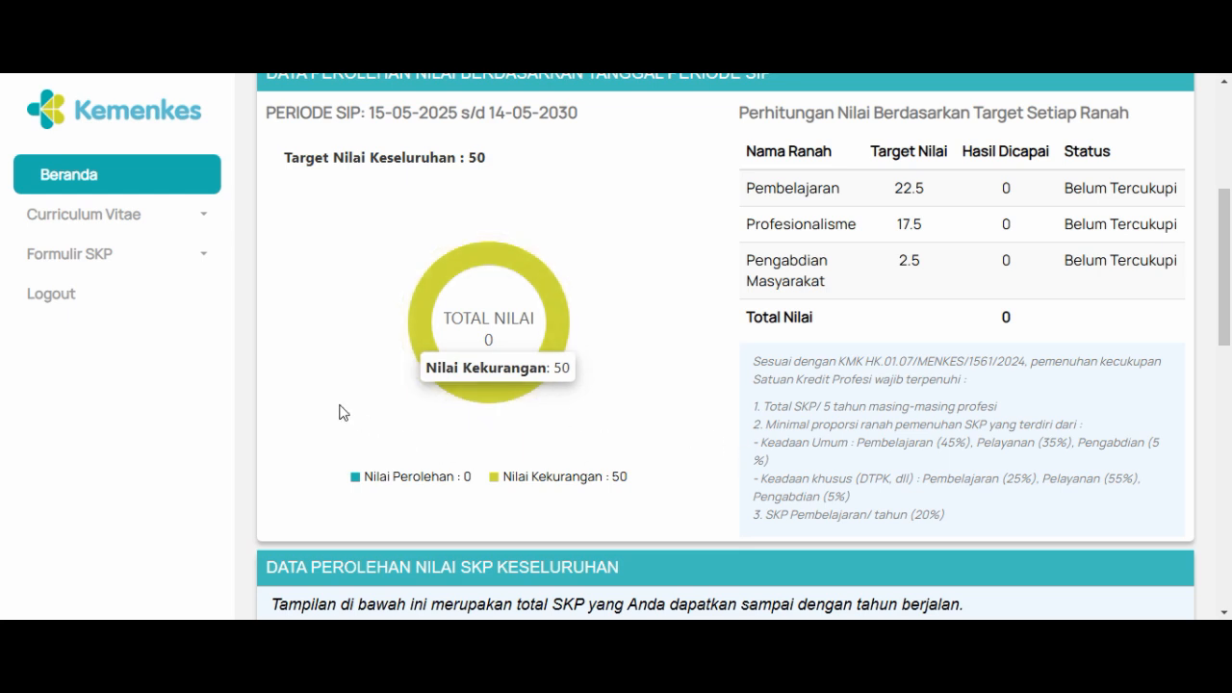